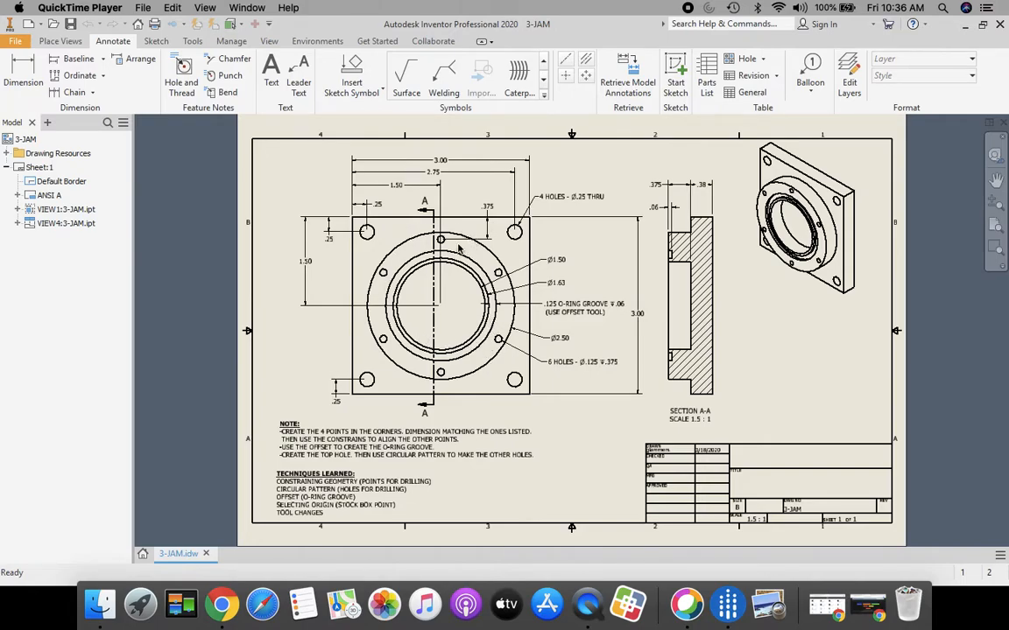
- Open the 3 JAM part file from the user's network drive
click(142, 555)
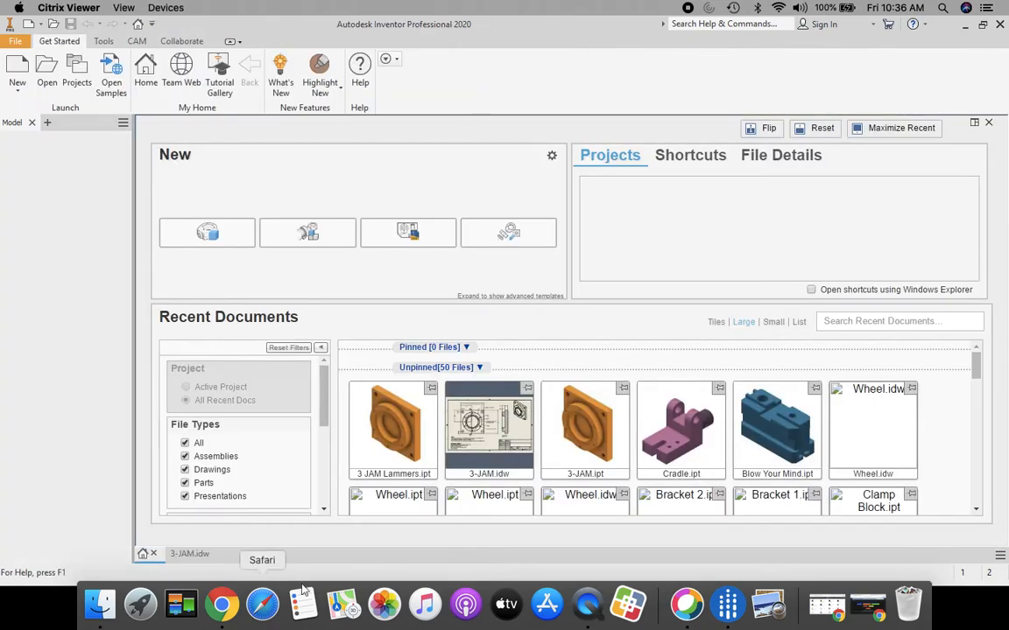
click(48, 70)
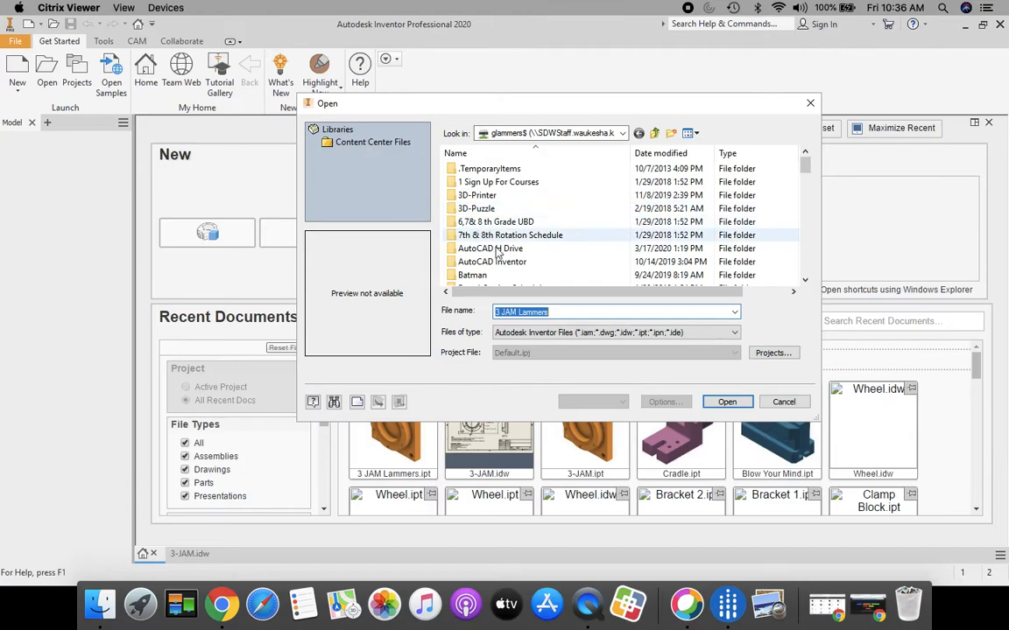
click(622, 134)
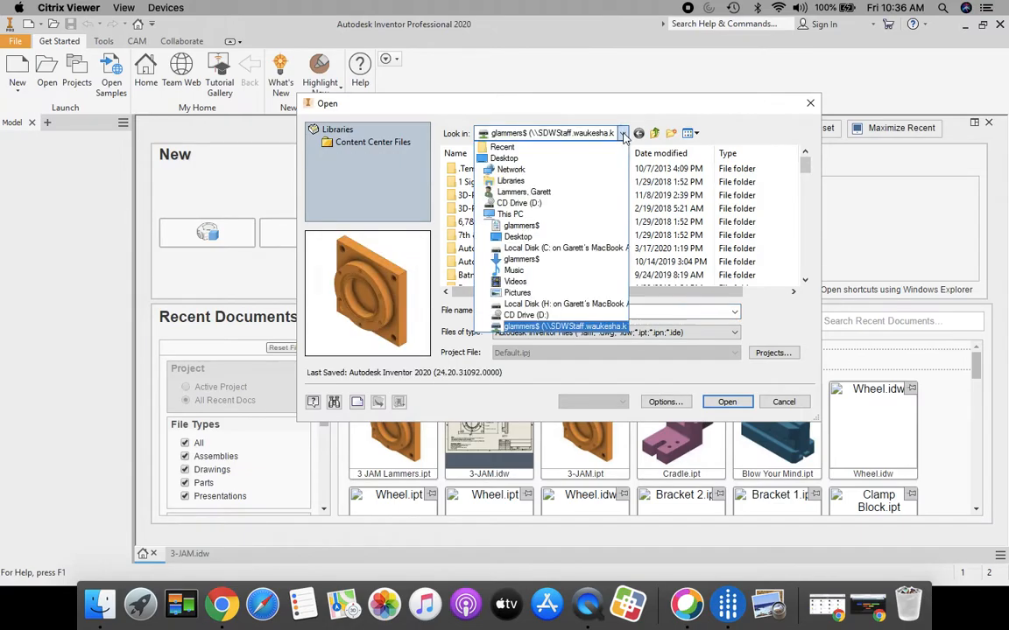
click(520, 327)
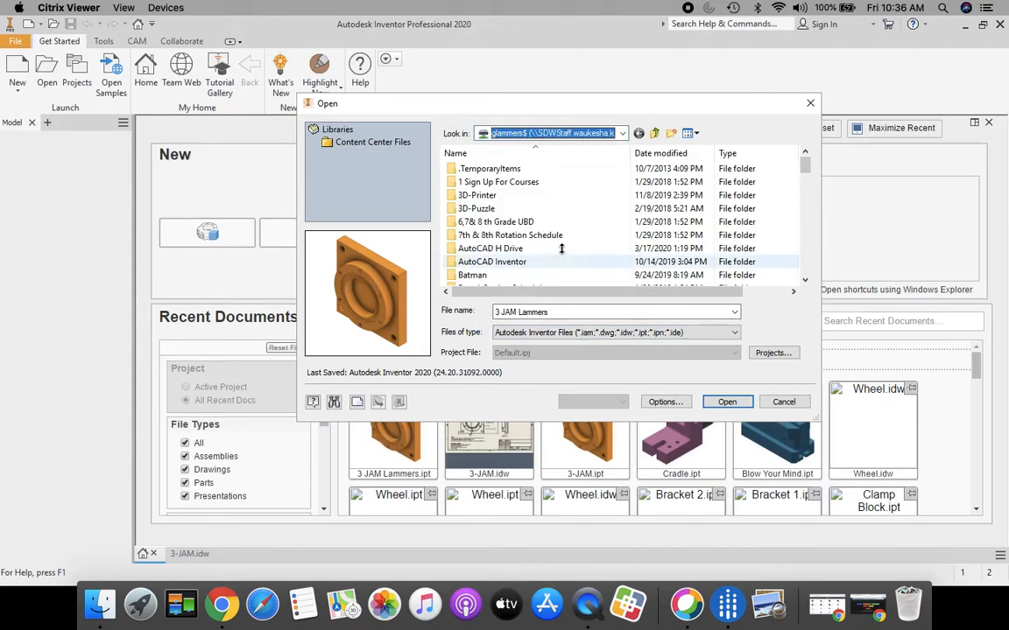
scroll(562, 251, down, 10)
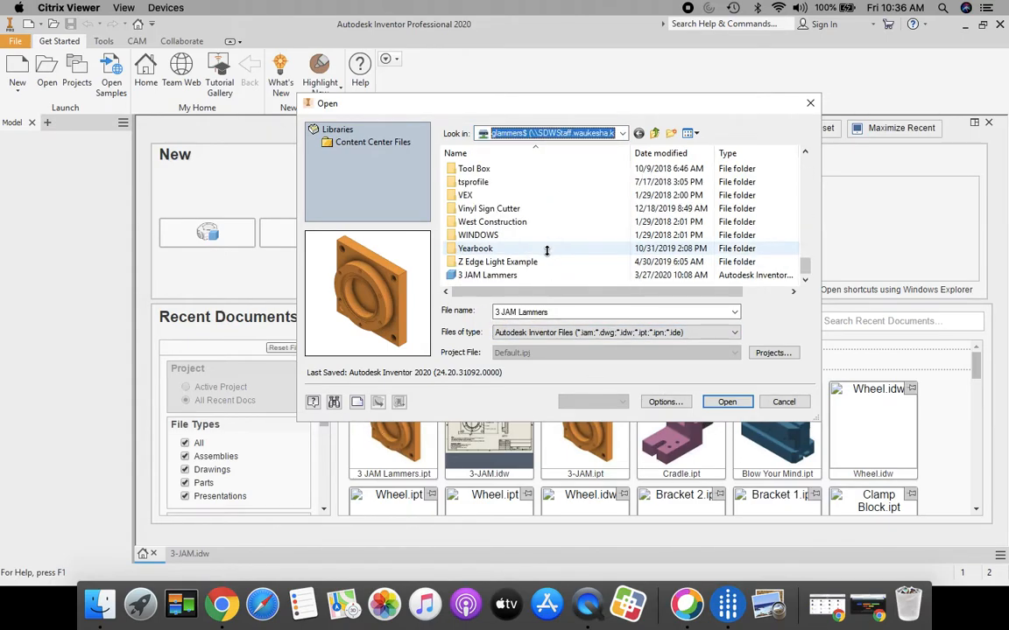
click(727, 402)
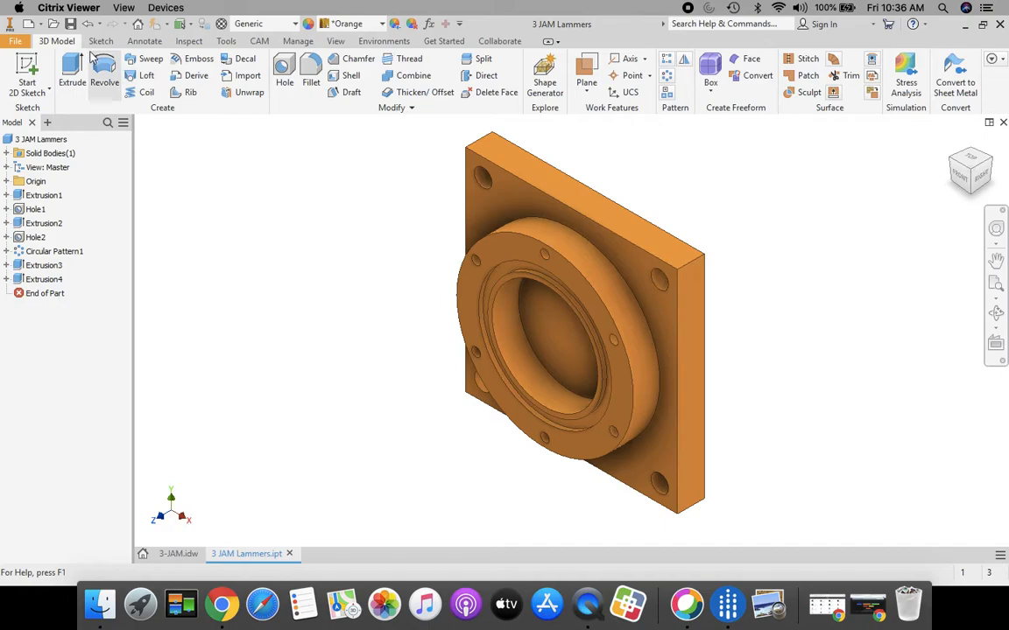
- Create a CAM milling setup with its origin on the stock box point at the lower-left corner of the stock's front face
click(259, 42)
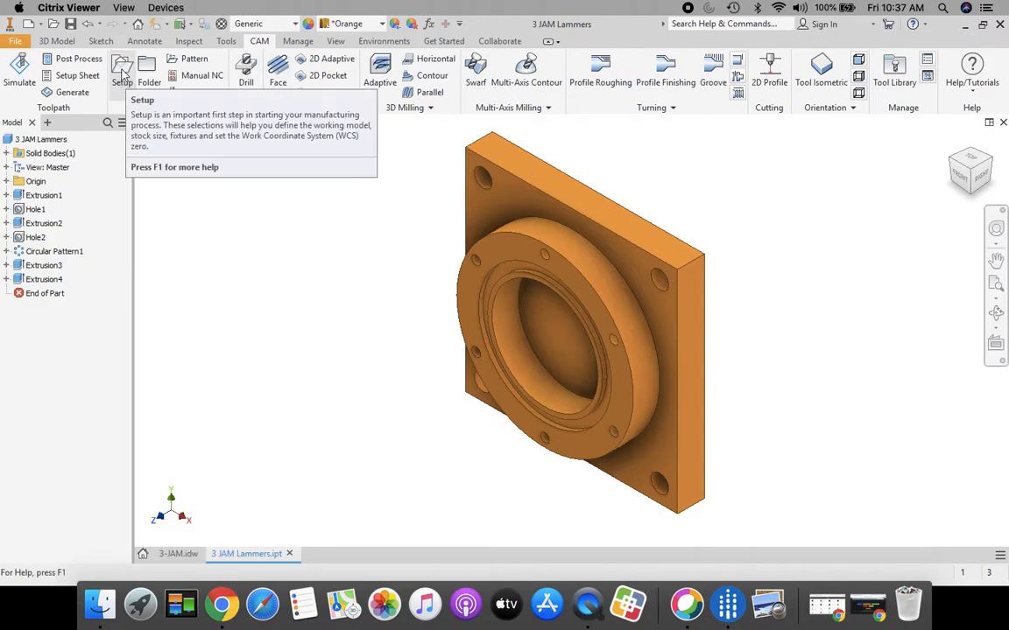
click(122, 74)
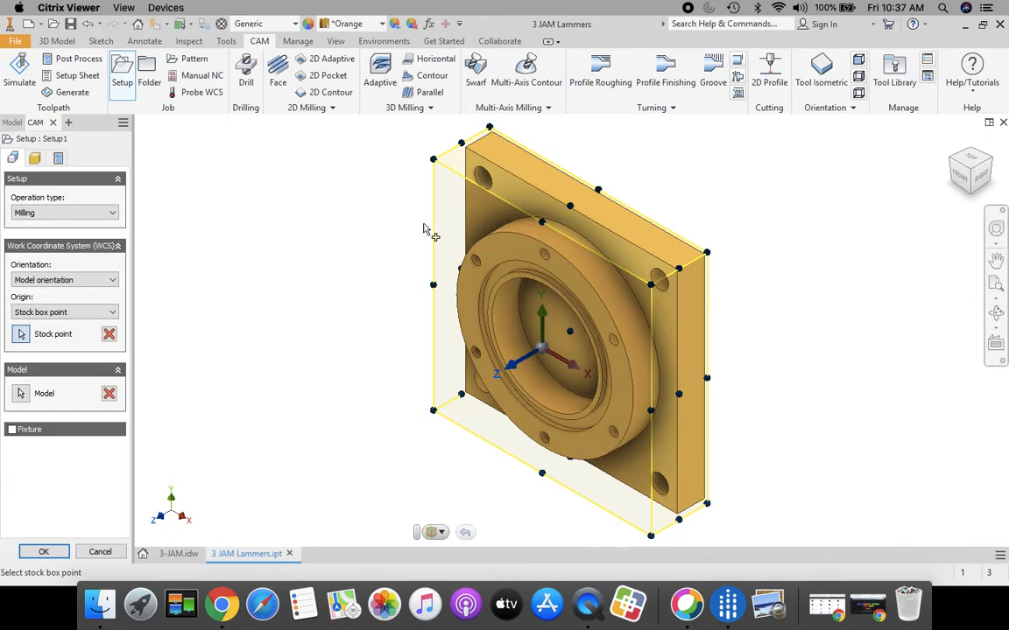
click(111, 313)
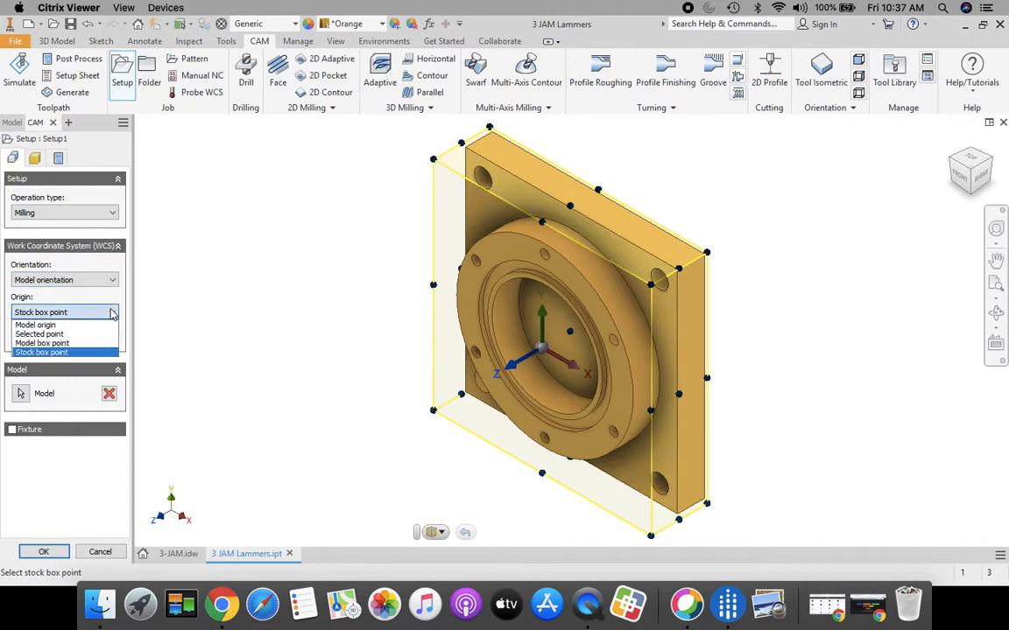
click(59, 353)
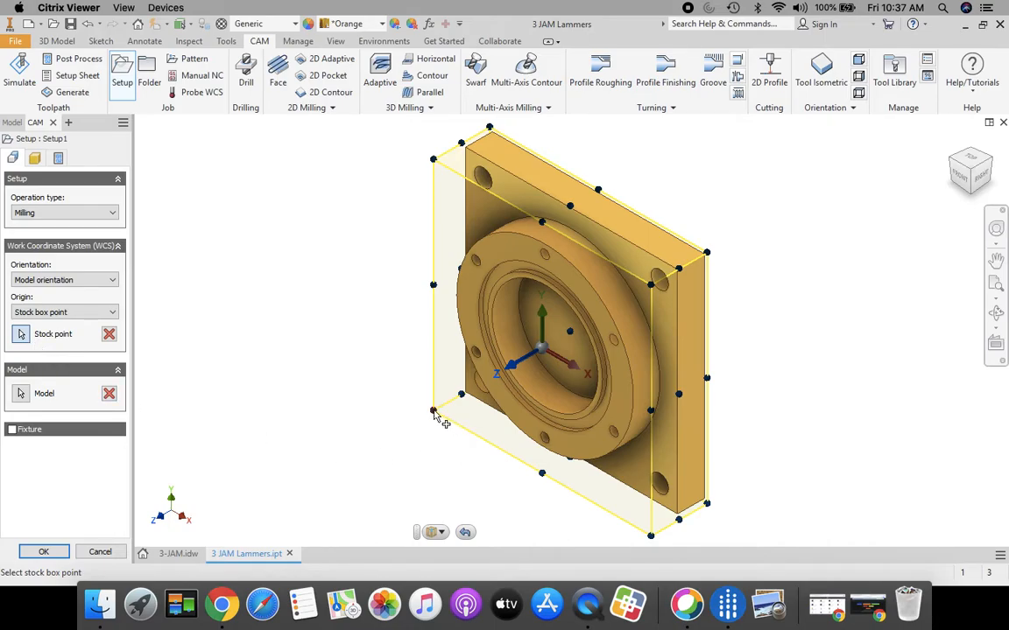
click(433, 411)
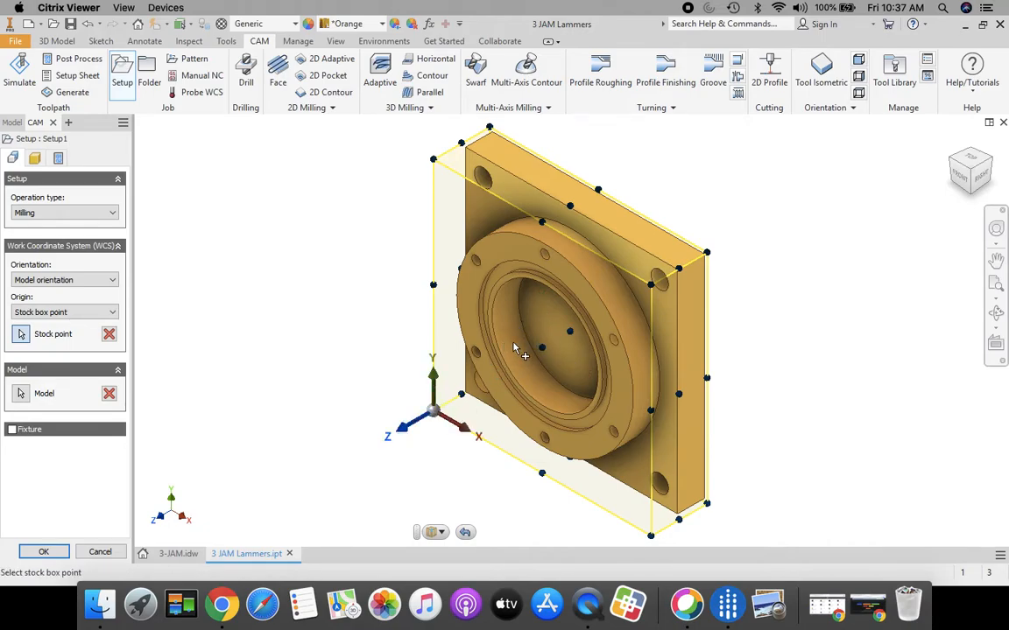
- Set the setup's stock offset mode to No additional stock
click(36, 158)
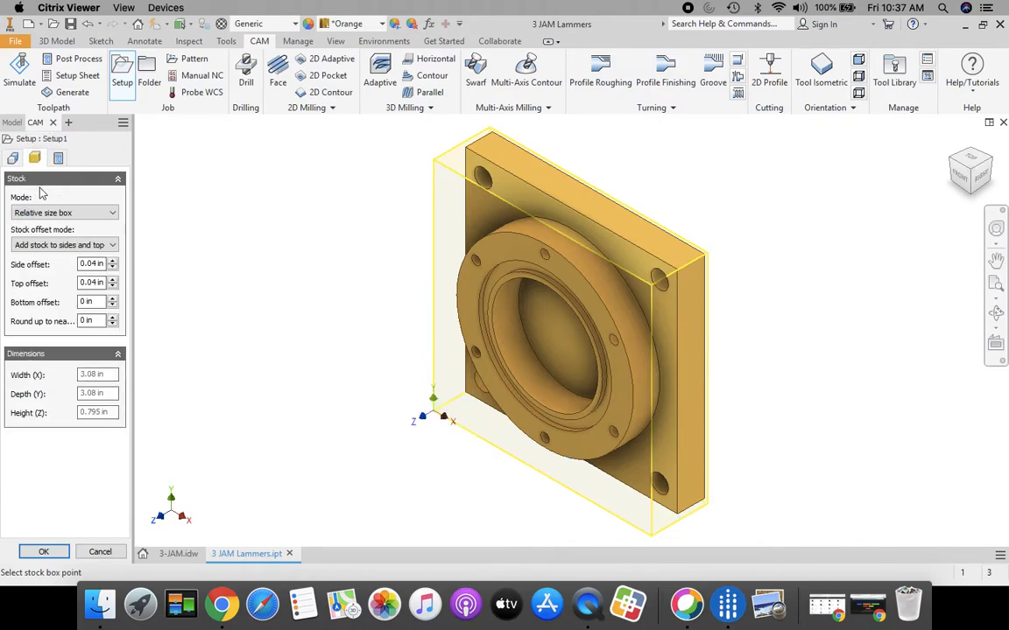
click(86, 245)
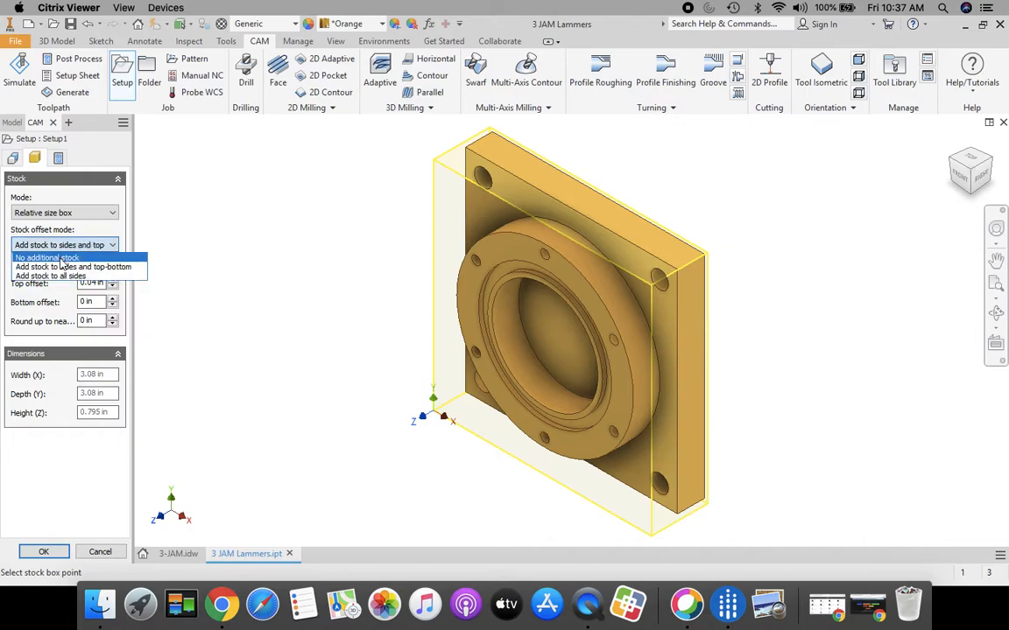
click(62, 259)
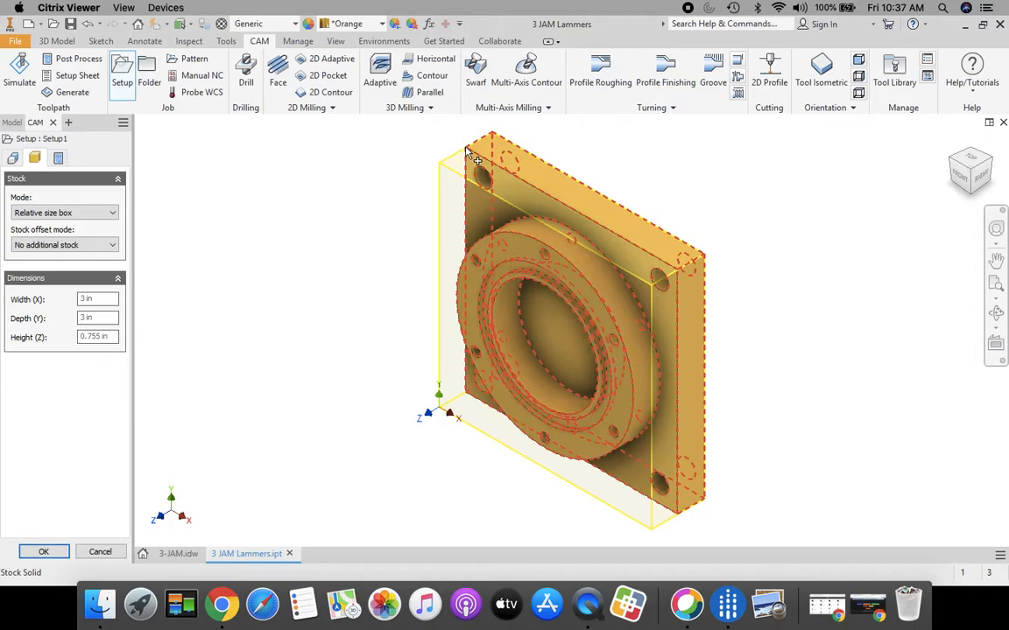
- Set the program name to 3 JAM followed by the person's surname and accept the setup
click(59, 158)
drag(49, 216, 3, 216)
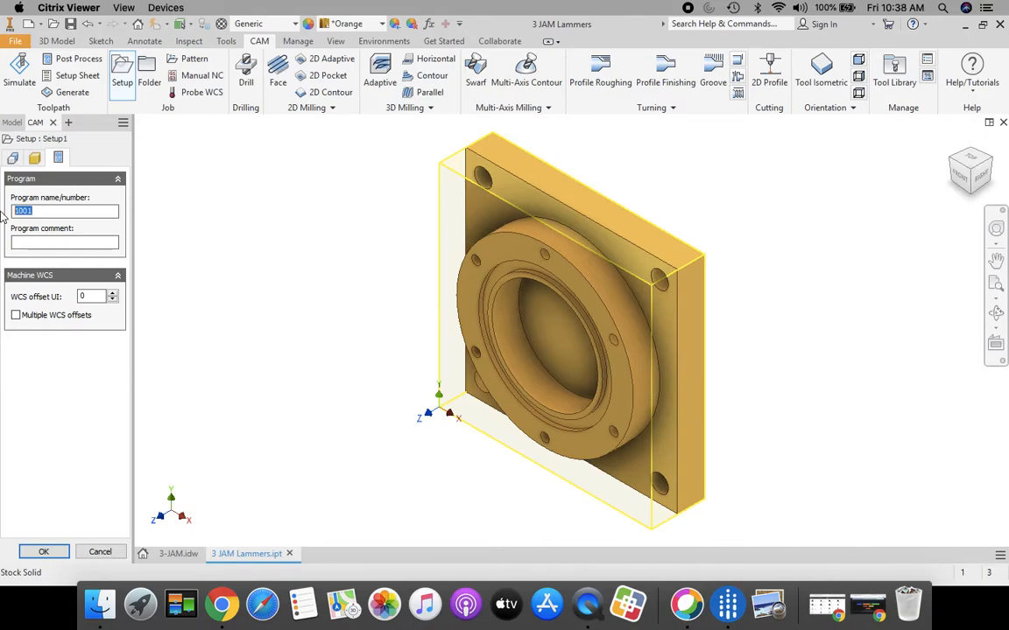
text(3 JAM)
text( LA)
text(ammers)
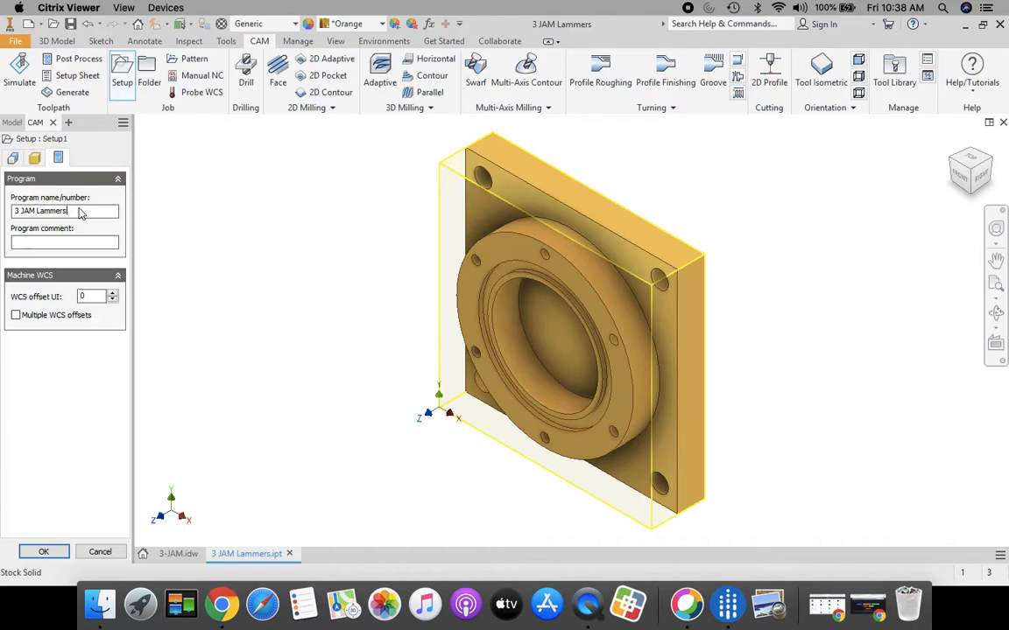
click(44, 552)
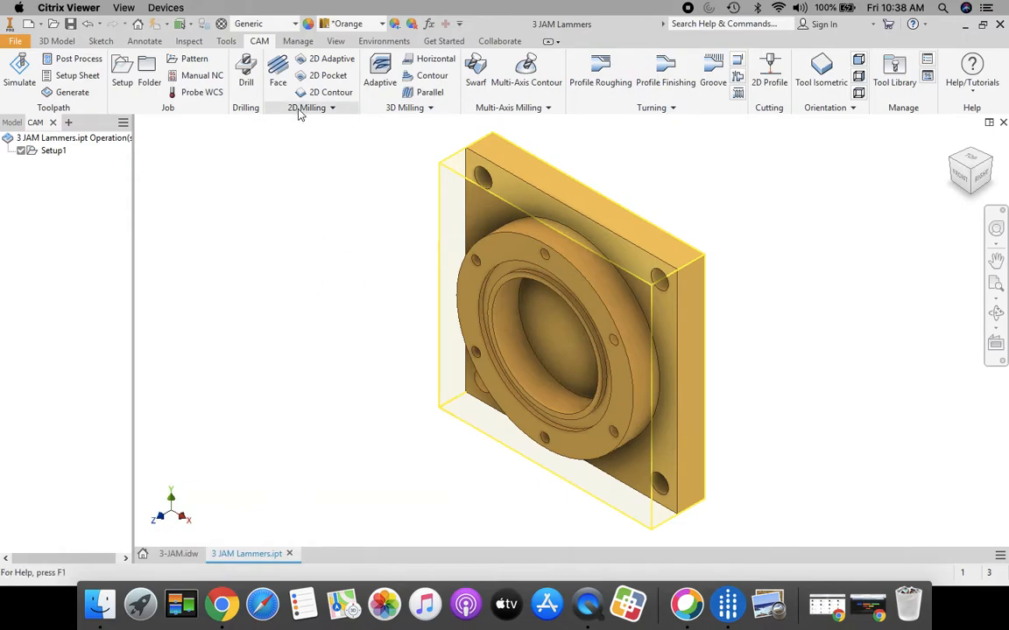
- Start a 2D Pocket operation and assign tool #2, the 1/4" flat end mill, to it
click(338, 79)
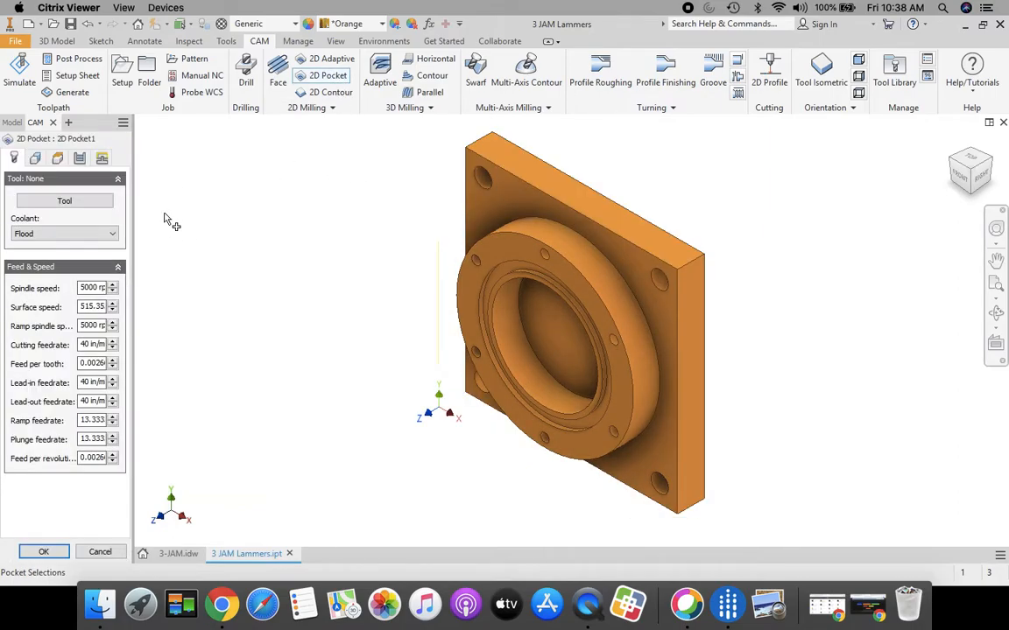
click(88, 207)
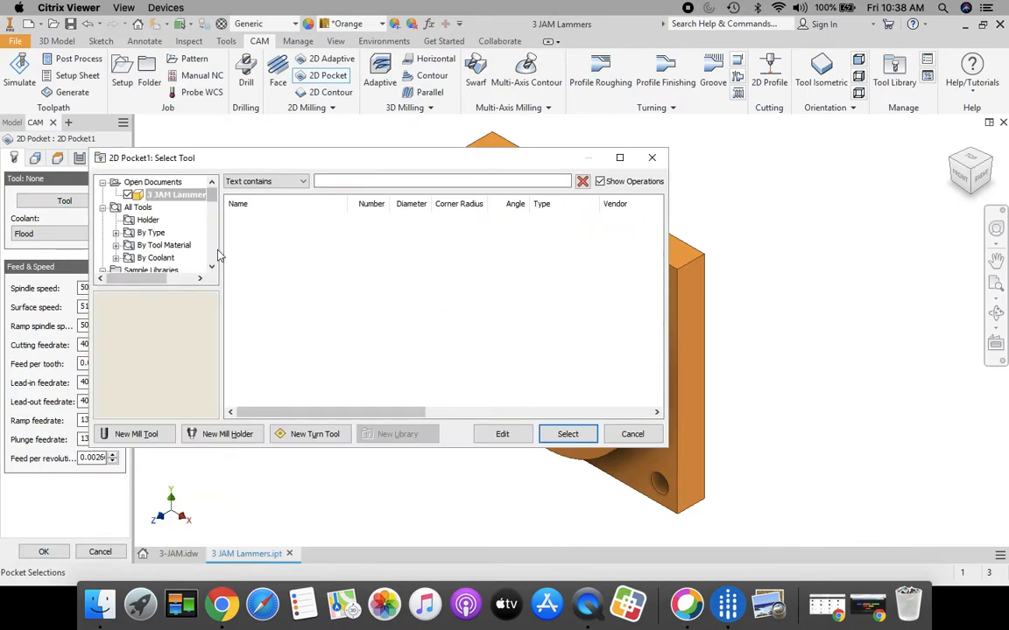
scroll(192, 244, down, 3)
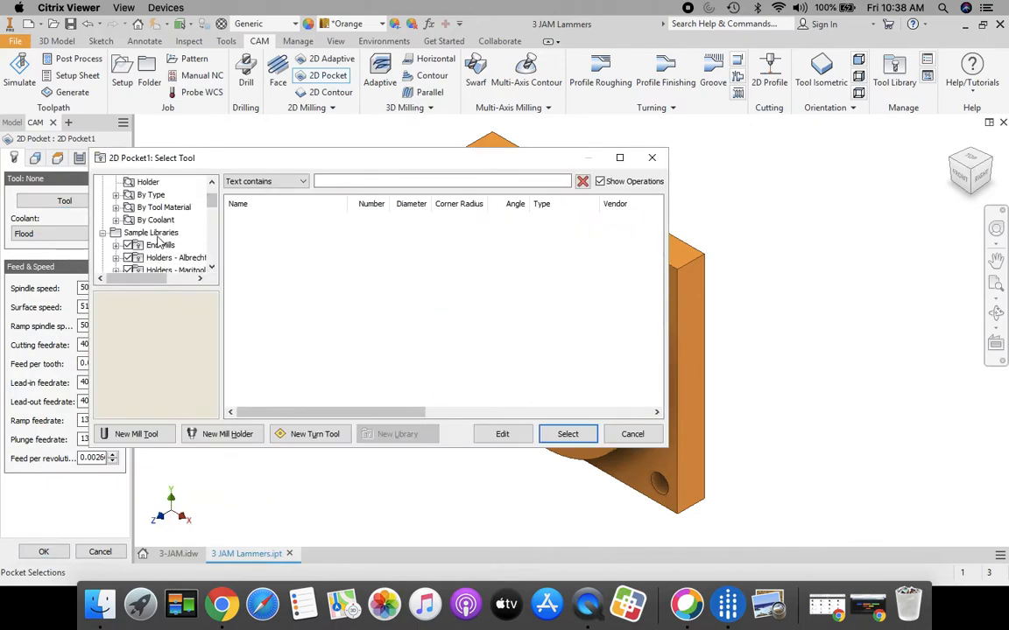
click(159, 246)
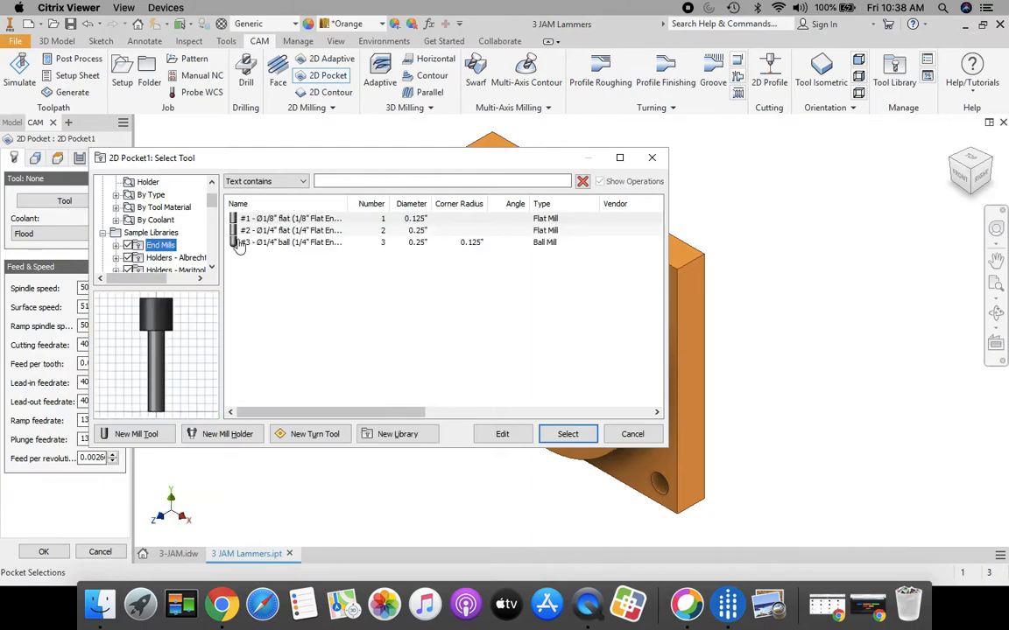
scroll(196, 184, down, 10)
scroll(213, 257, down, 1)
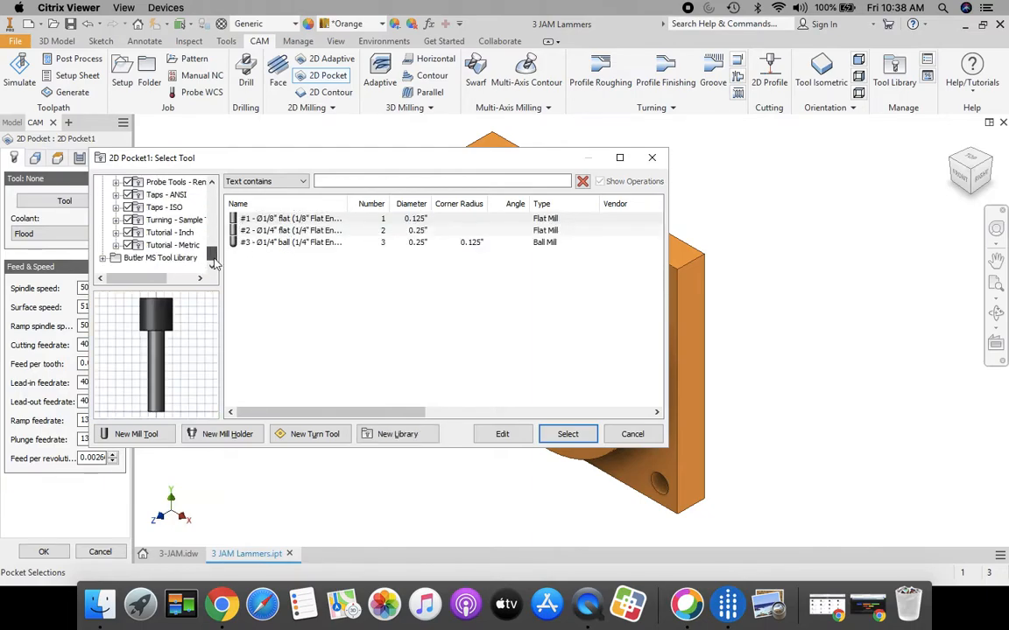
click(158, 259)
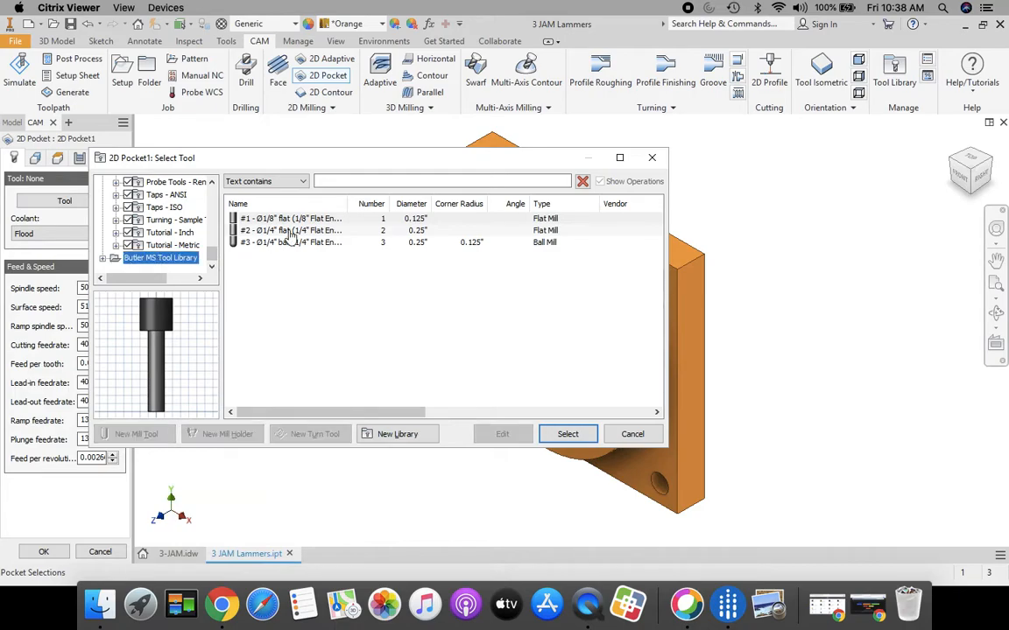
click(263, 231)
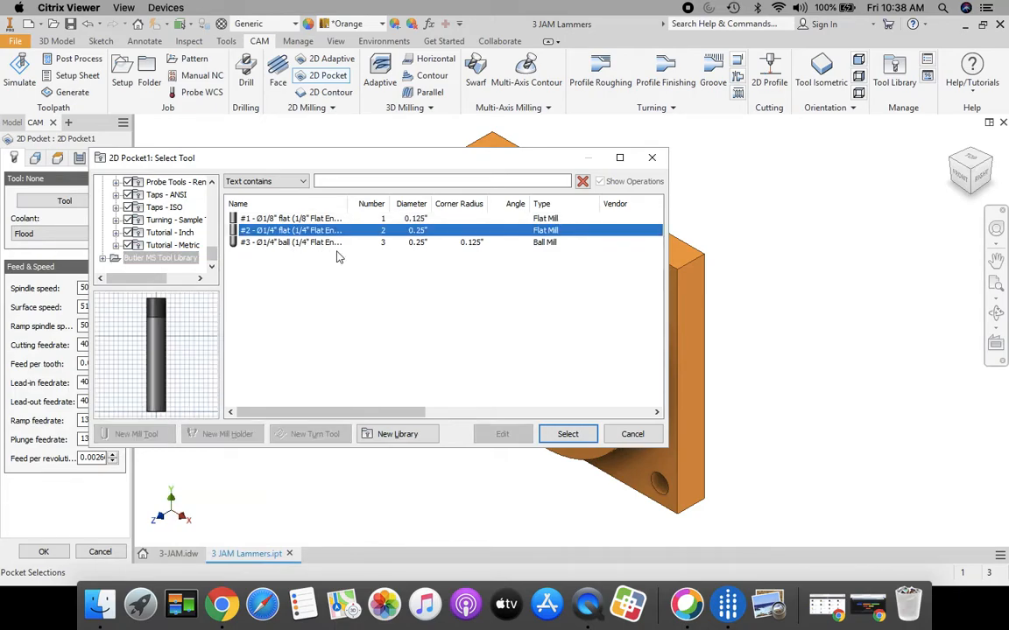
click(566, 435)
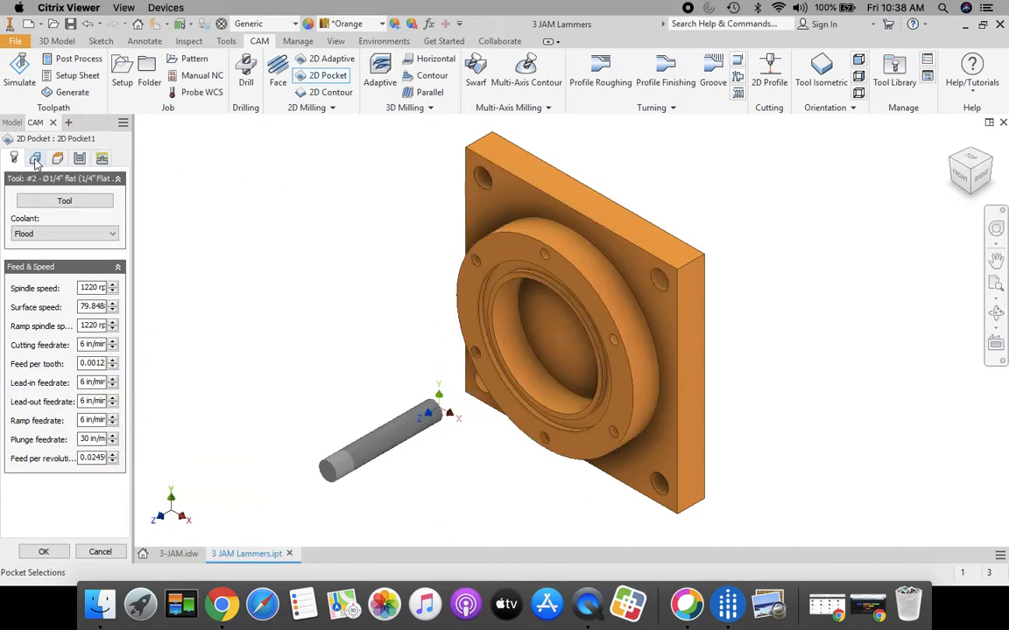
- Select the square plate's front face around the boss and the floor of the central bore as pocket geometry
click(35, 160)
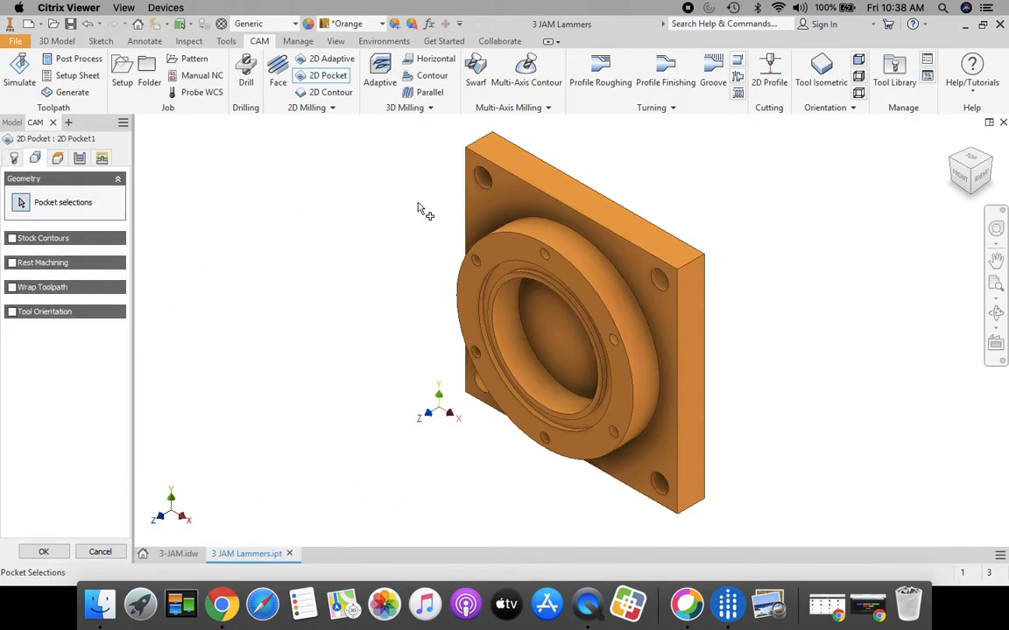
click(504, 204)
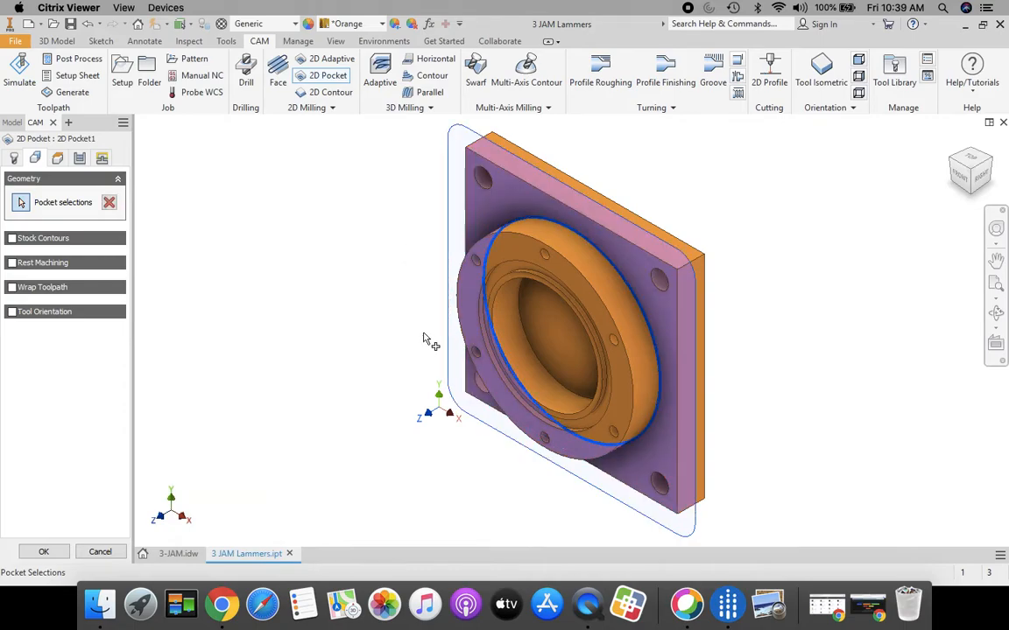
click(565, 343)
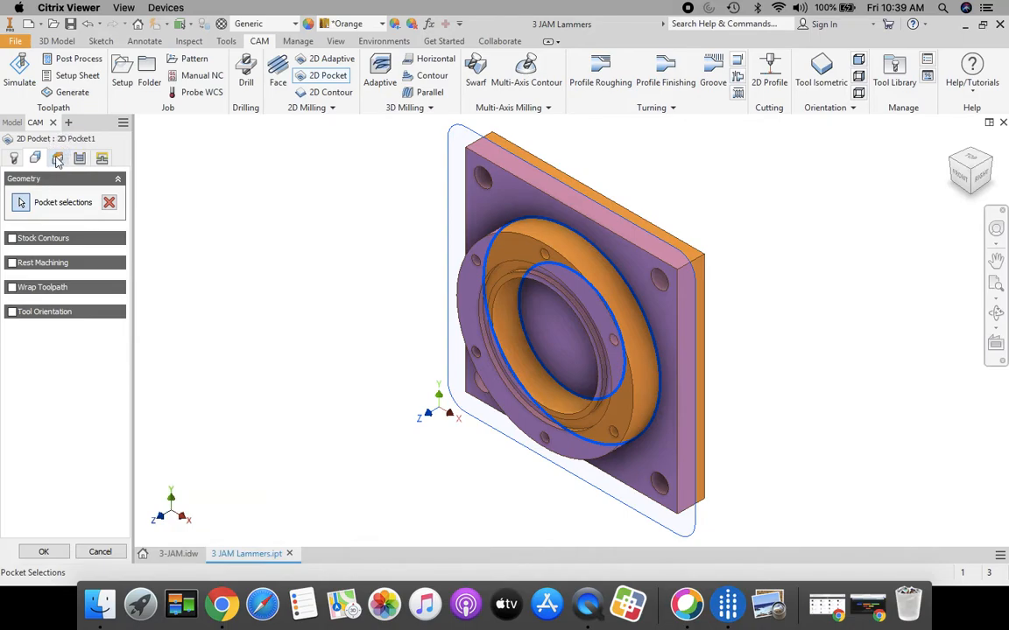
- Reference the pocket's clearance height to Model top with an offset of 0.2 in
click(57, 160)
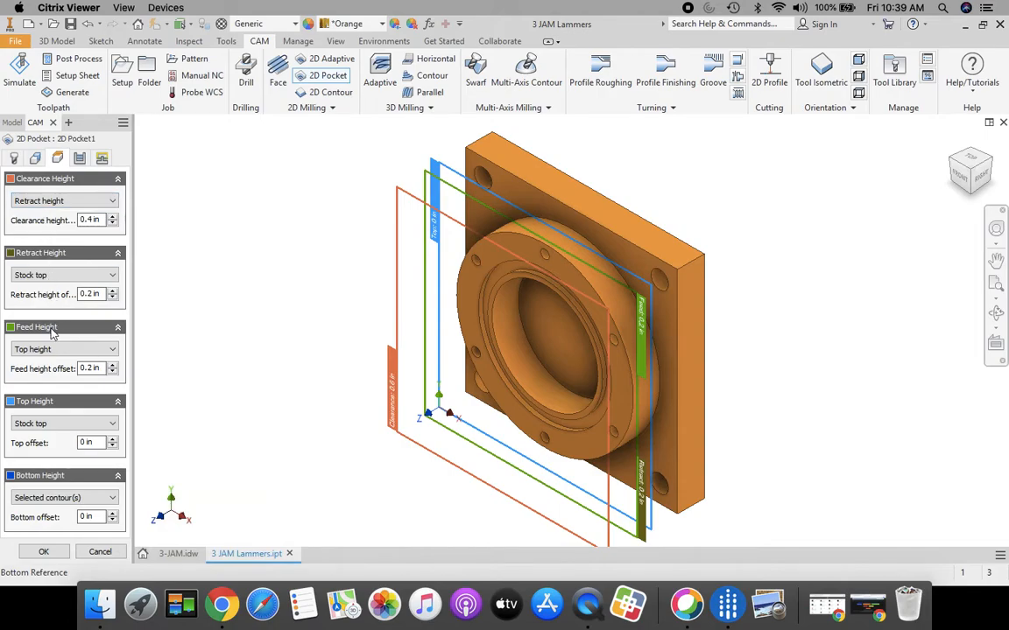
click(109, 201)
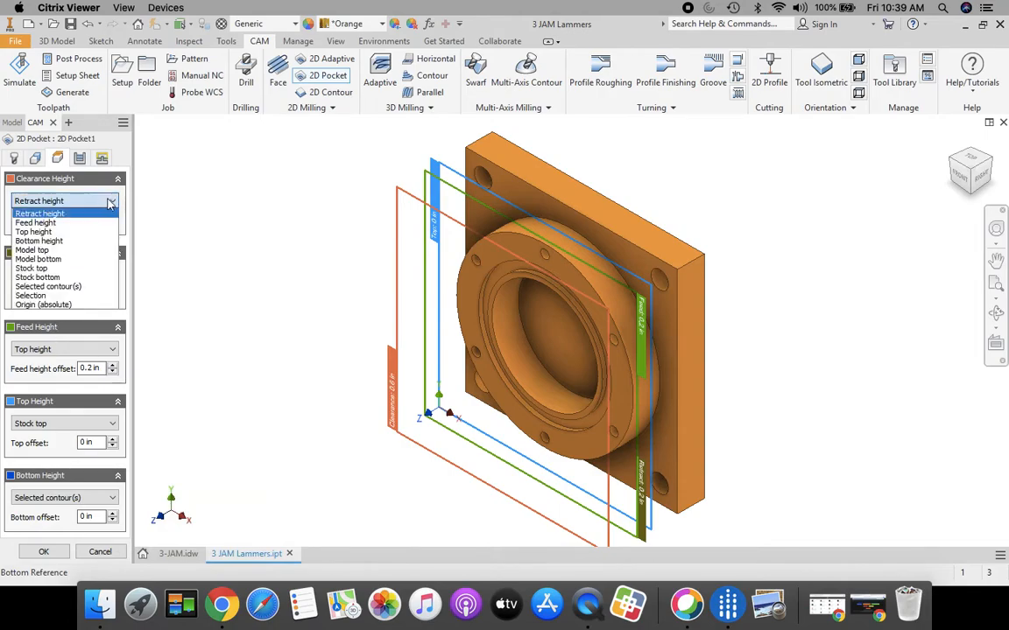
click(32, 250)
click(112, 224)
click(112, 224)
- Reference both the retract height and the feed height to Model top
click(96, 275)
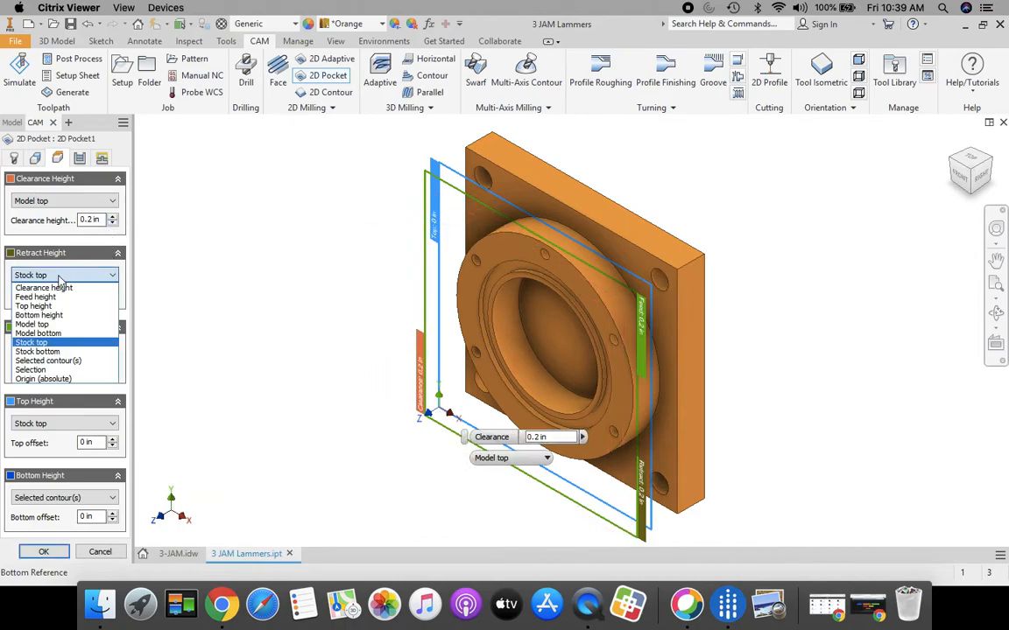
click(35, 324)
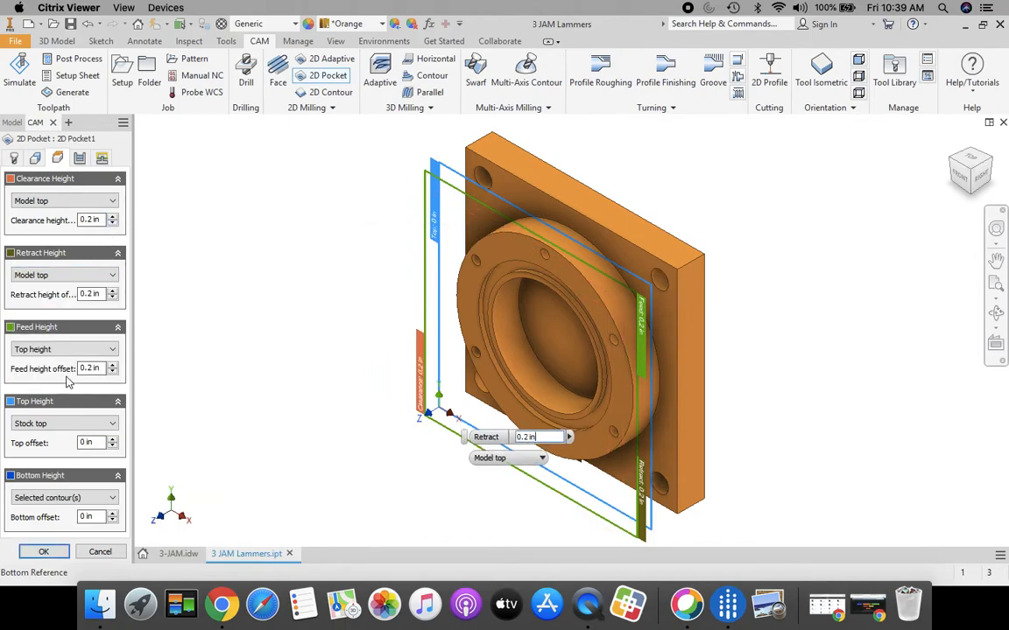
click(77, 350)
click(35, 407)
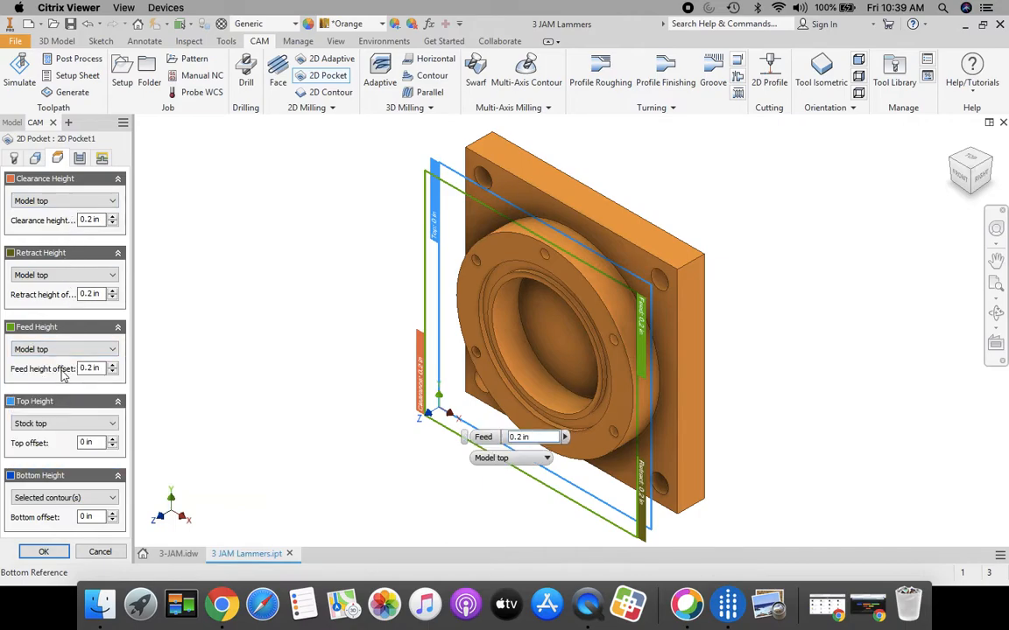
- Enable Multiple Depths for the pocket with a maximum roughing stepdown of 0.25 in and disable Stock to Leave
click(80, 159)
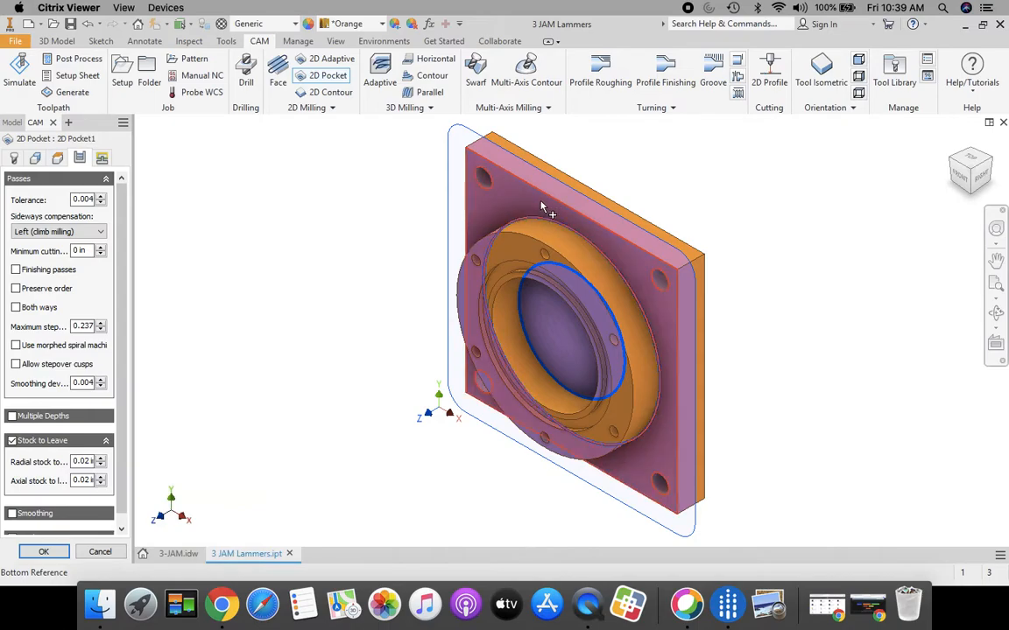
click(12, 418)
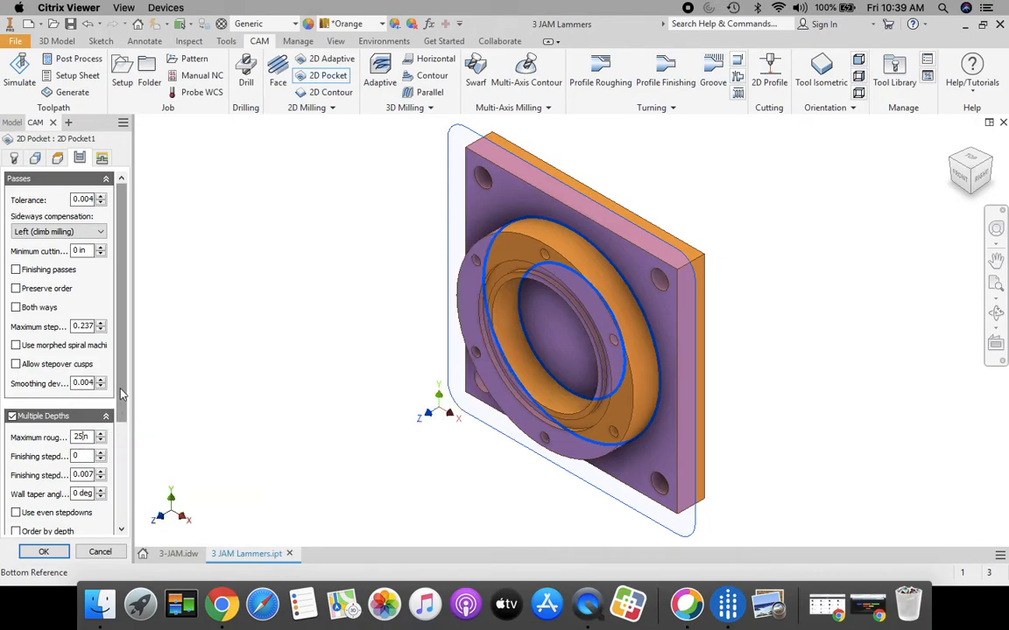
drag(122, 395, 123, 507)
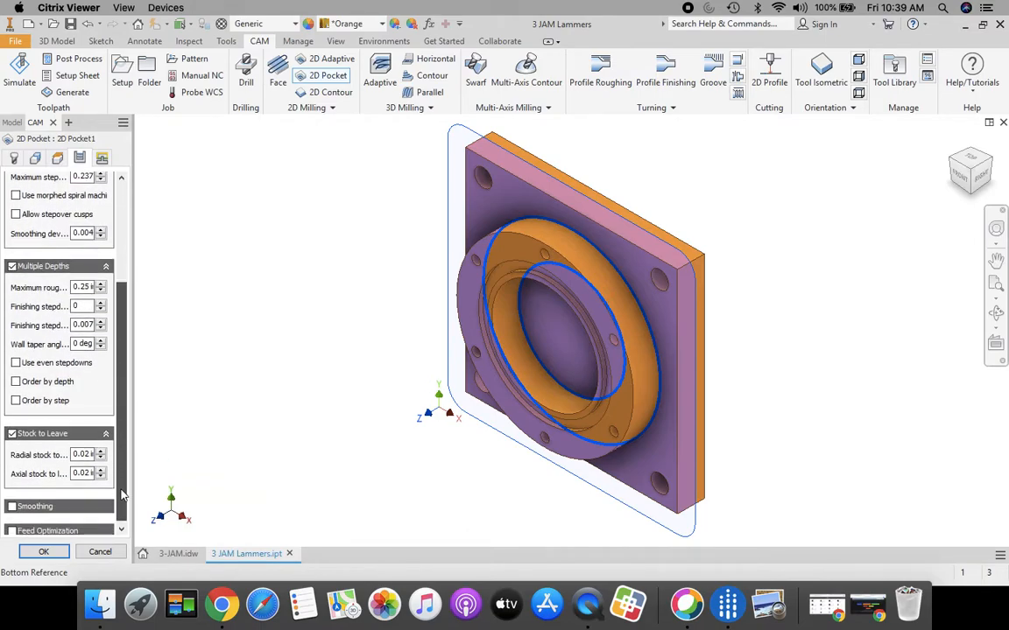
click(12, 435)
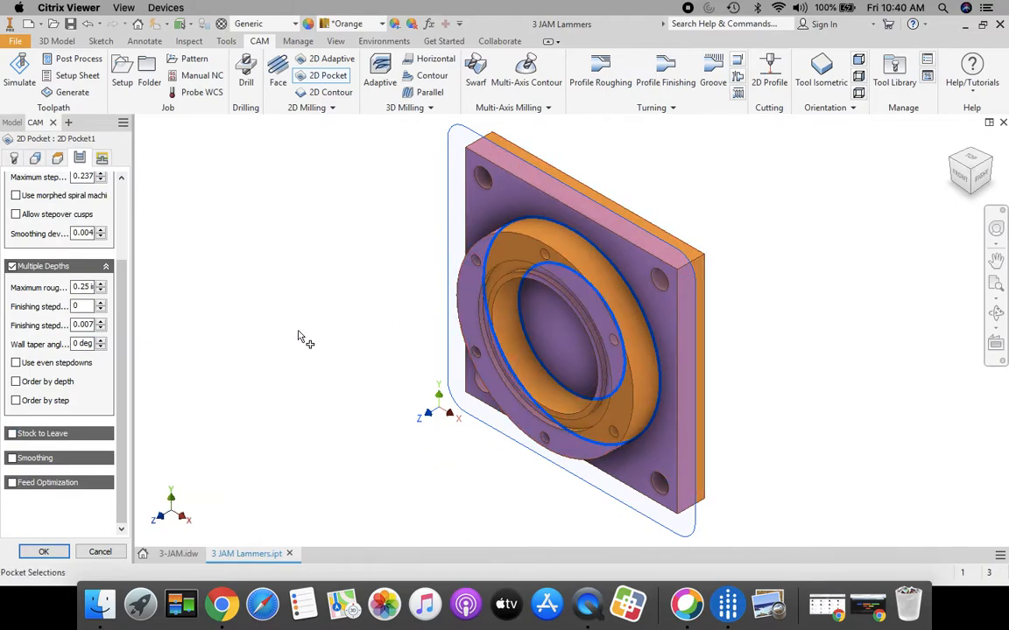
- Disable the pocket's lead-in and lead-out, set the ramp type to Plunge, and complete the operation
click(101, 158)
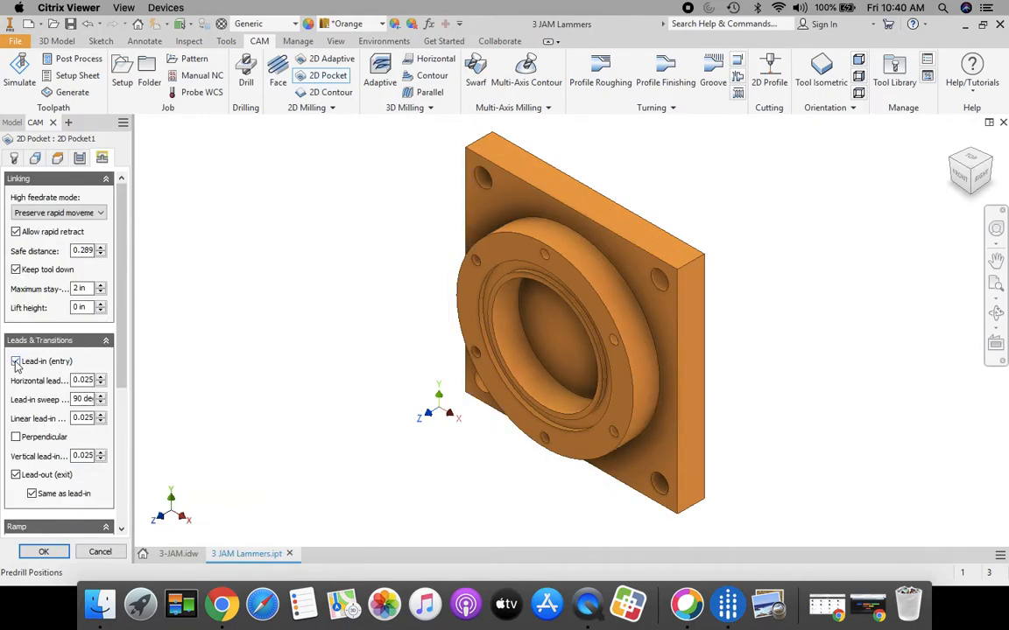
click(16, 362)
click(16, 381)
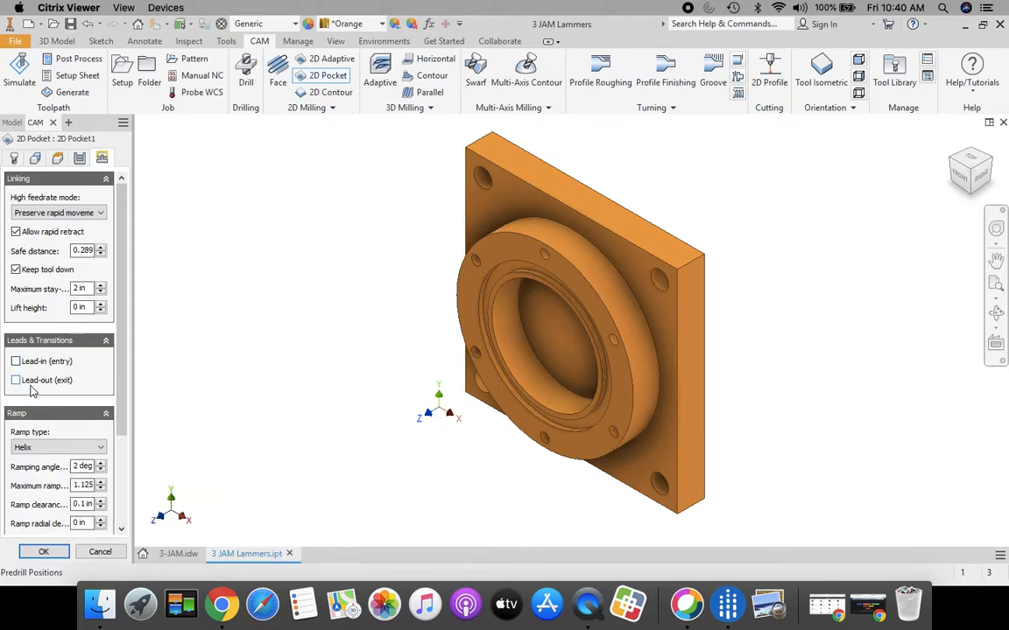
click(35, 452)
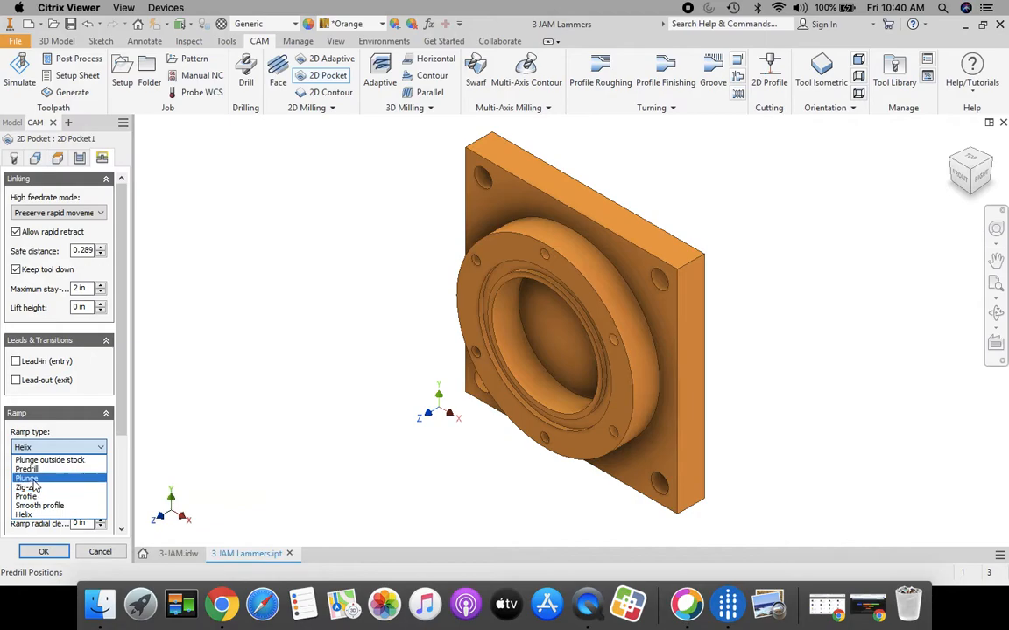
click(27, 478)
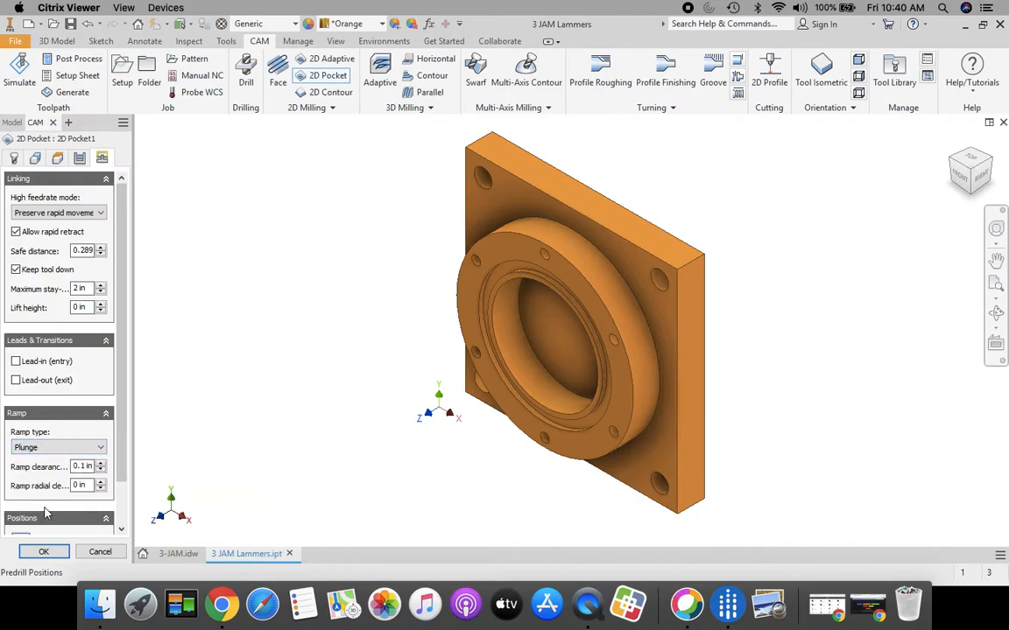
click(50, 552)
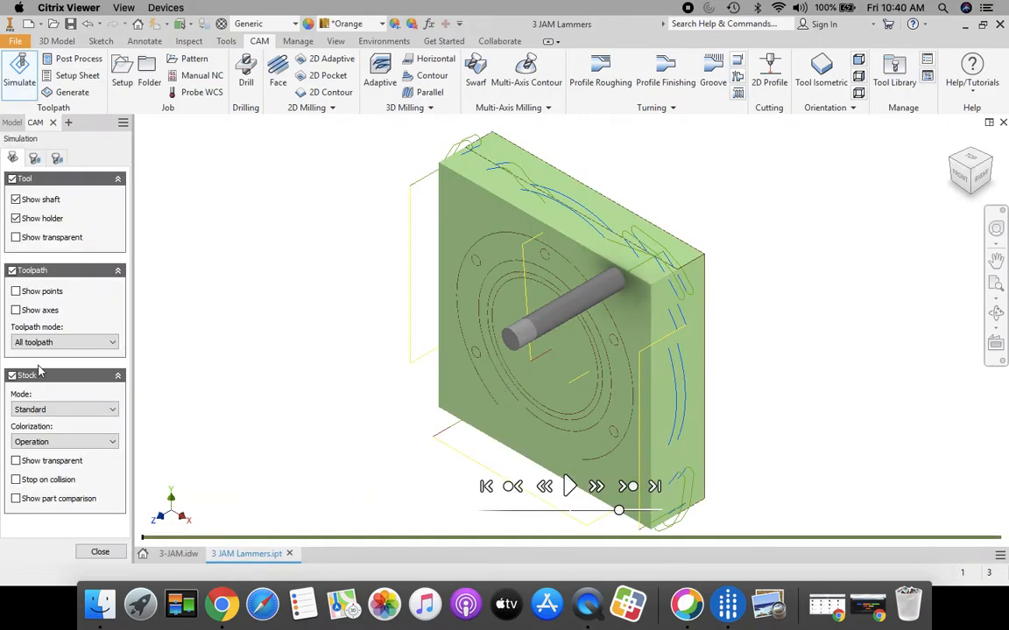
- Simulate the 2D pocket toolpath with the stock shown, and close the simulation
click(12, 377)
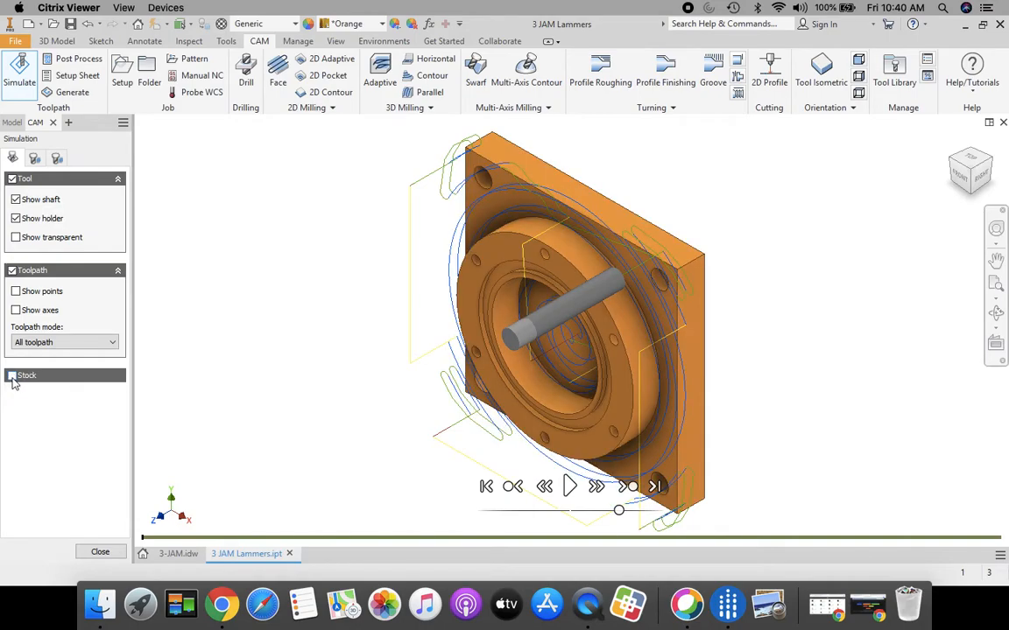
click(12, 375)
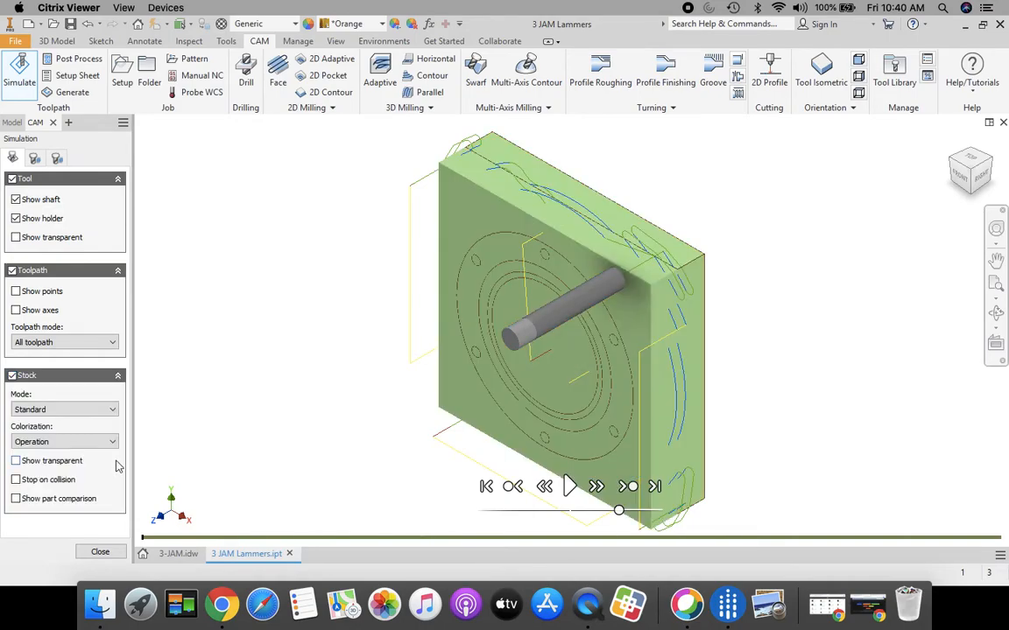
click(568, 487)
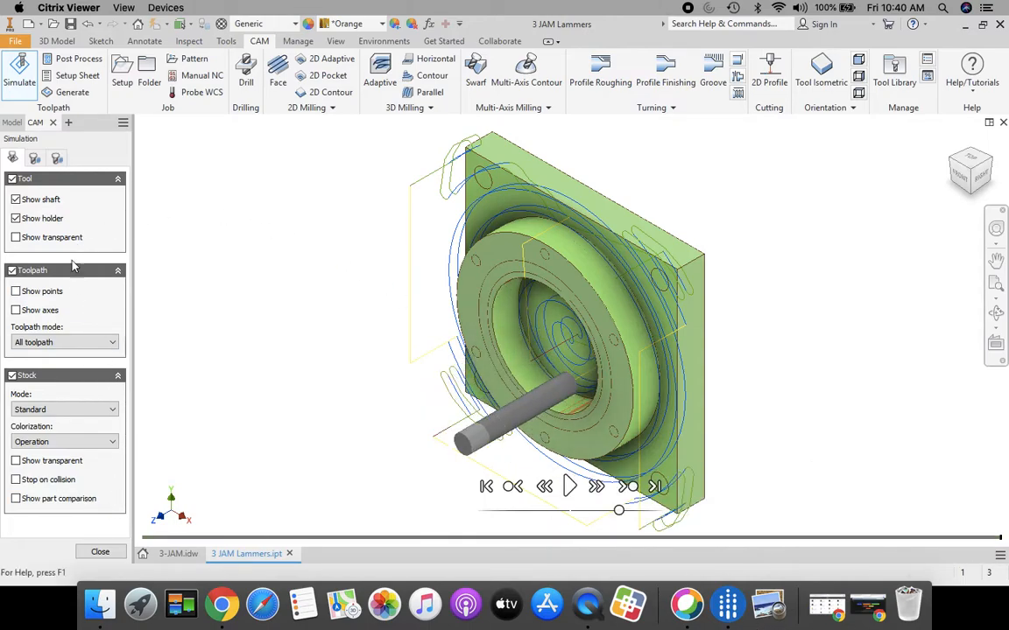
click(98, 552)
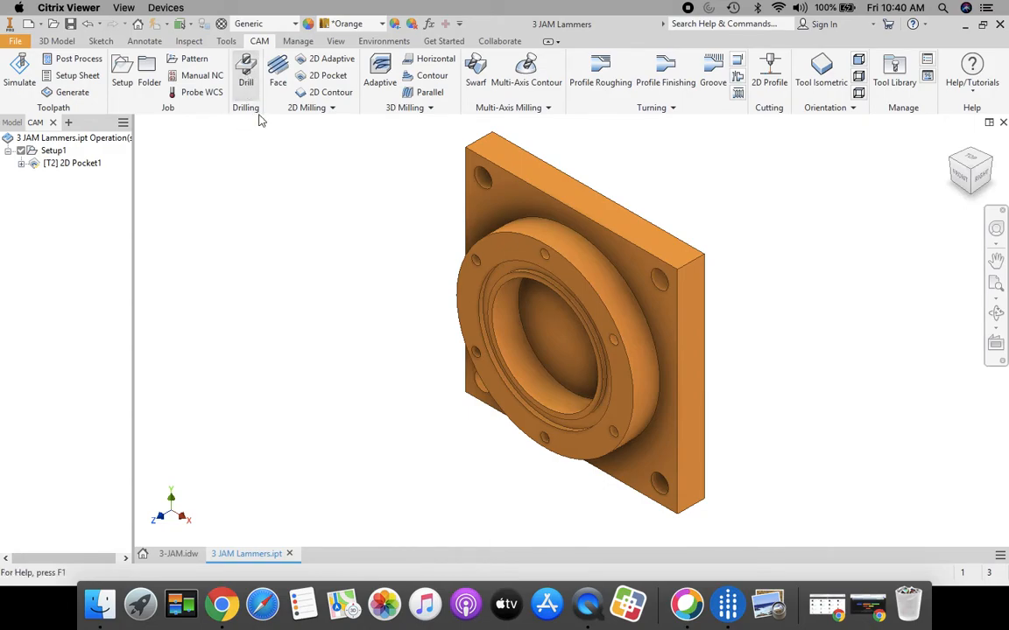
- Start a Drill operation and assign tool #2, the 1/4" flat end mill from the Butler MS Tool Library
click(246, 75)
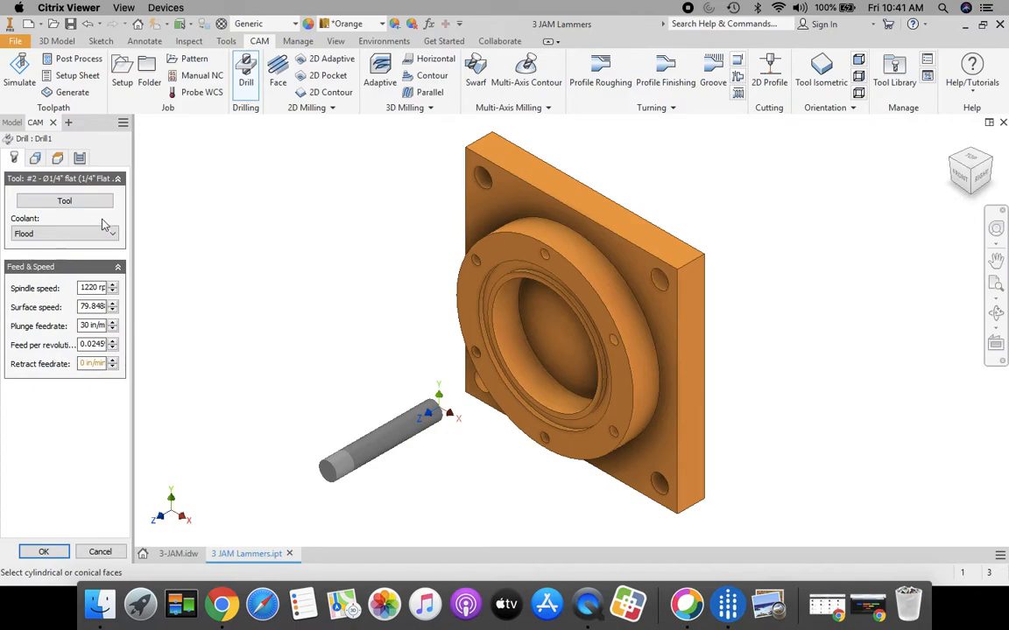
click(73, 205)
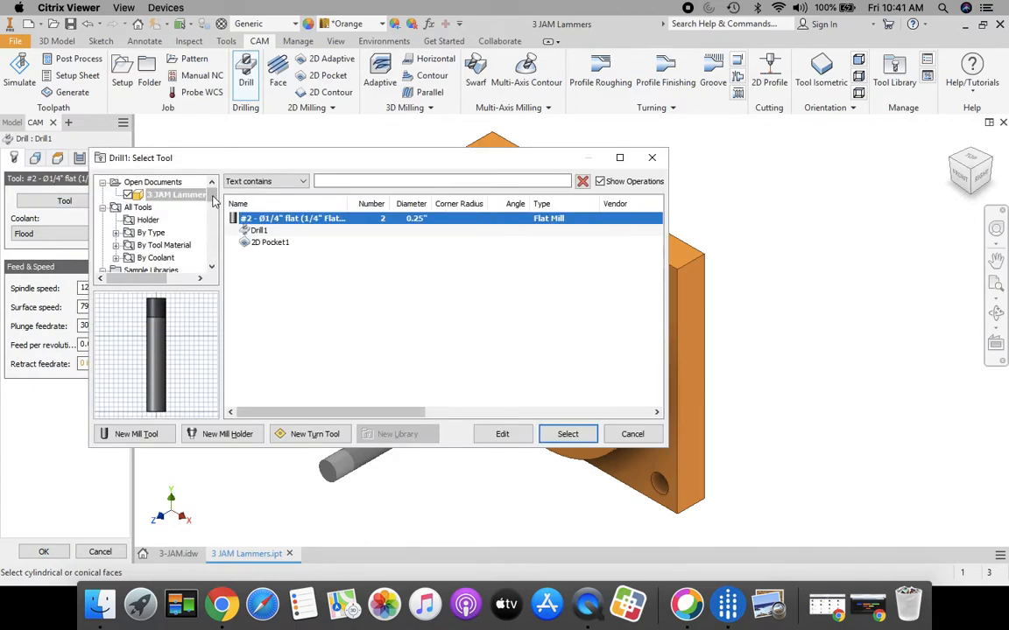
scroll(213, 265, down, 5)
scroll(213, 275, down, 5)
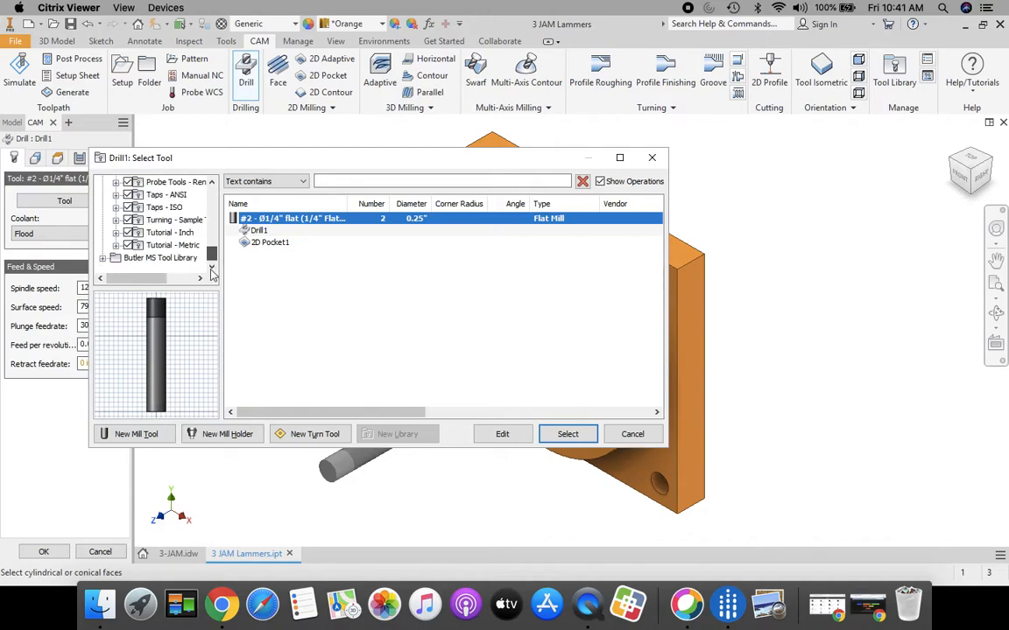
click(149, 261)
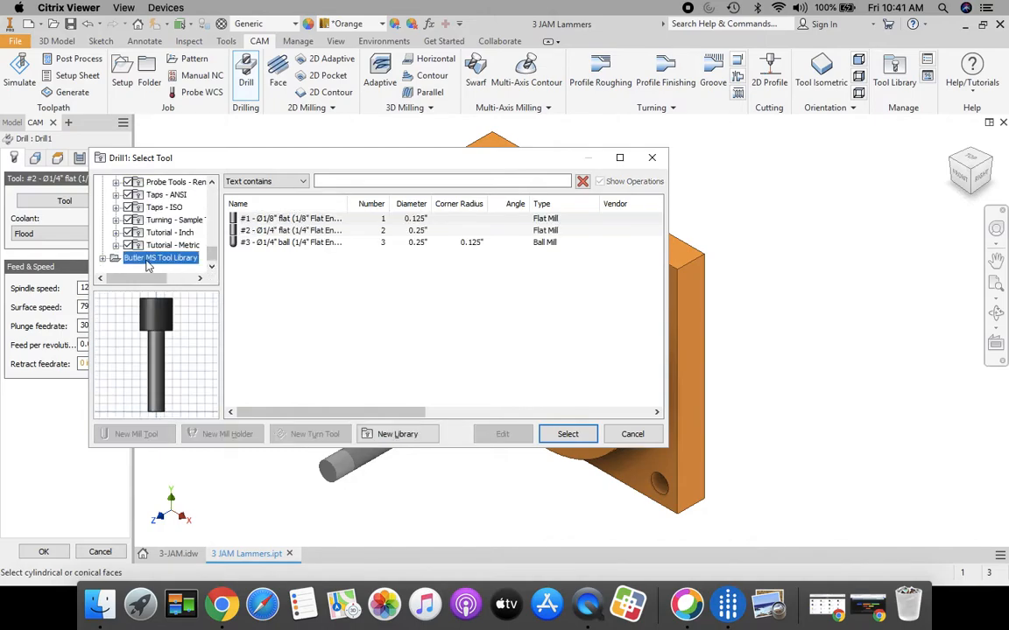
click(275, 229)
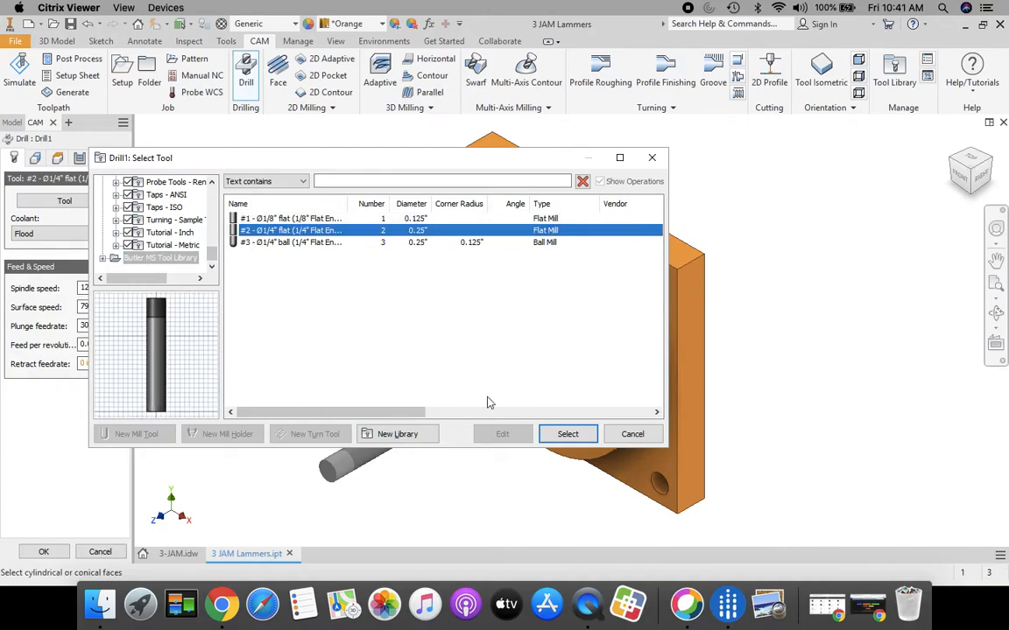
click(567, 434)
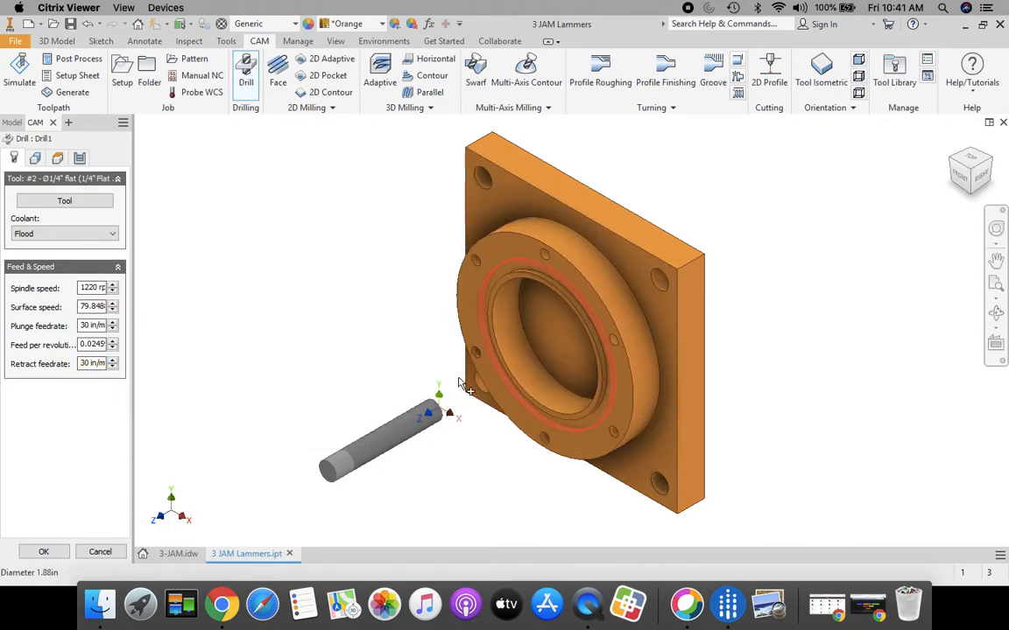
- Select the four corner holes of the square plate as the hole faces to drill
click(35, 160)
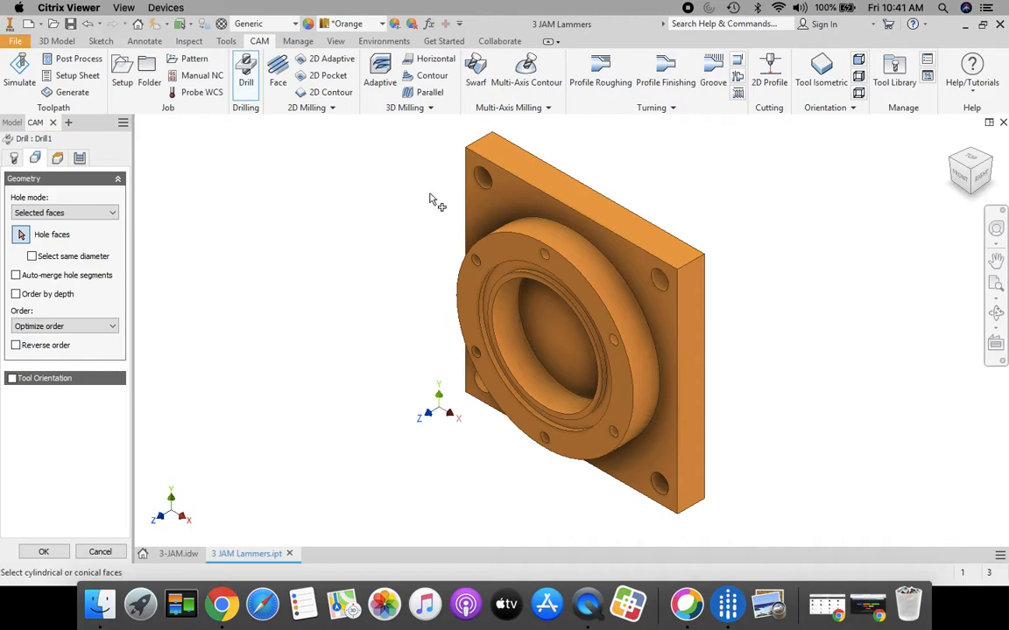
click(496, 169)
click(672, 274)
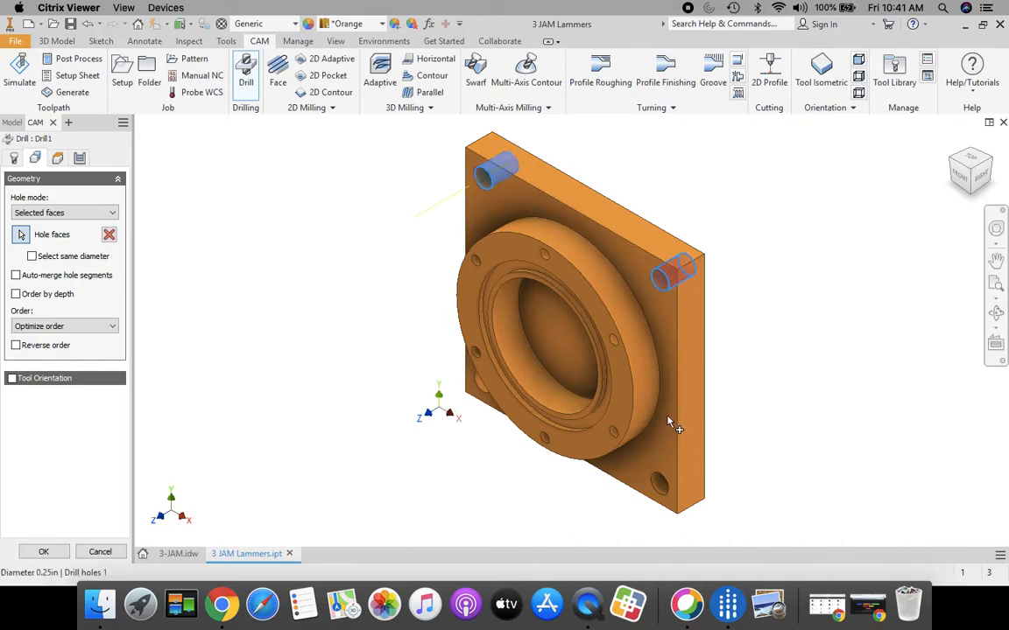
click(477, 387)
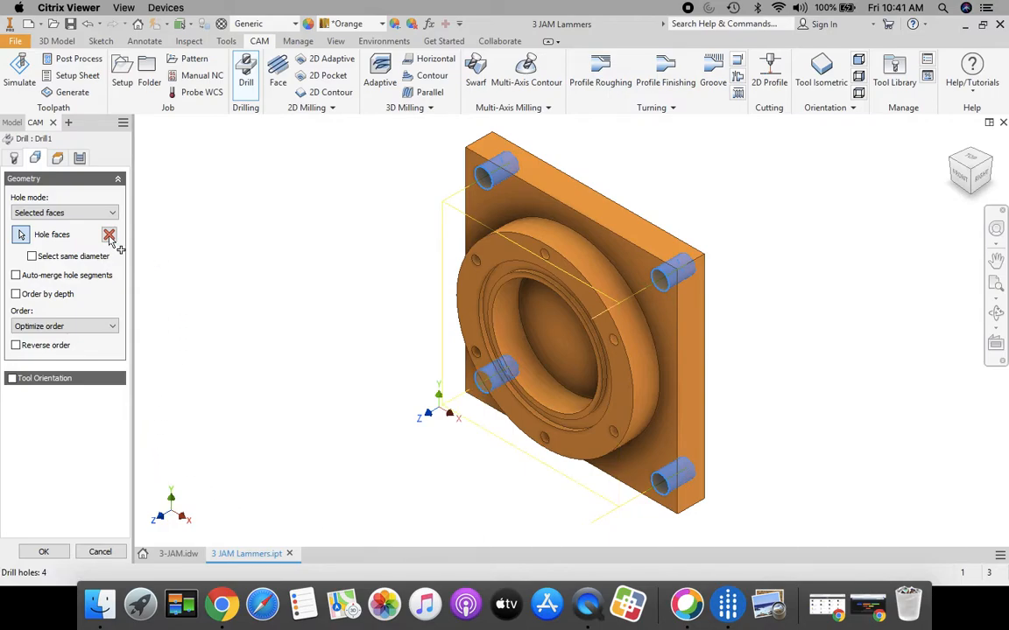
- Reference the drill operation's clearance height to Model top with an offset of 0.2 in
click(58, 159)
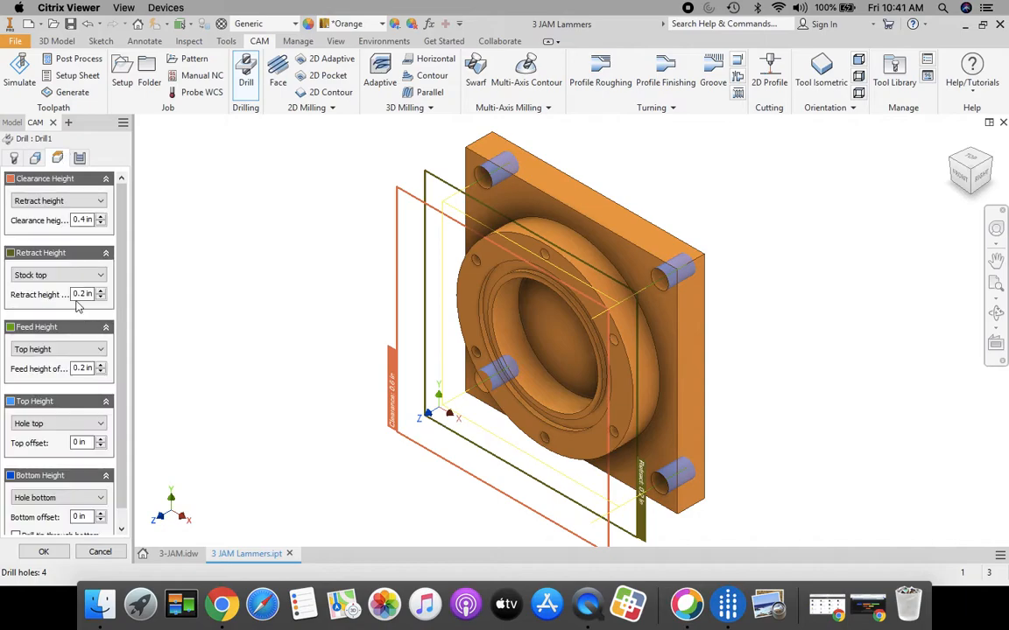
click(57, 201)
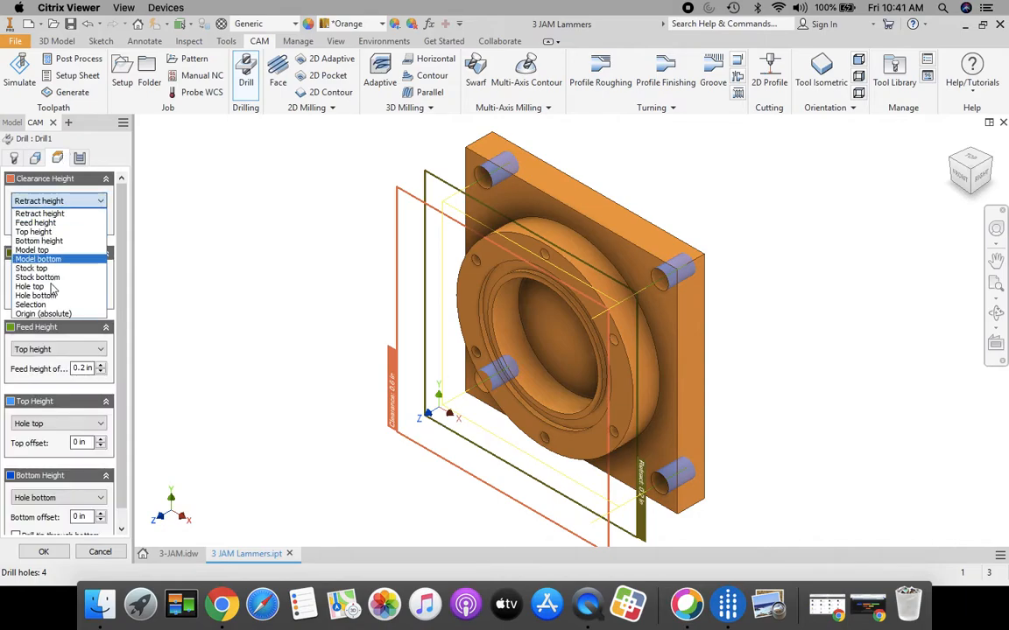
click(44, 250)
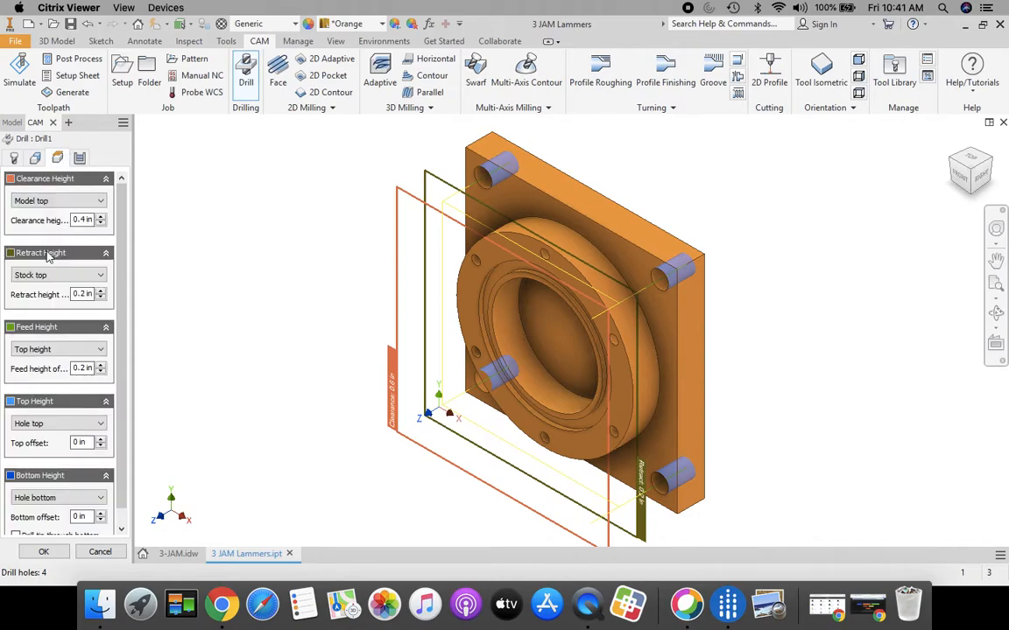
click(100, 223)
click(101, 224)
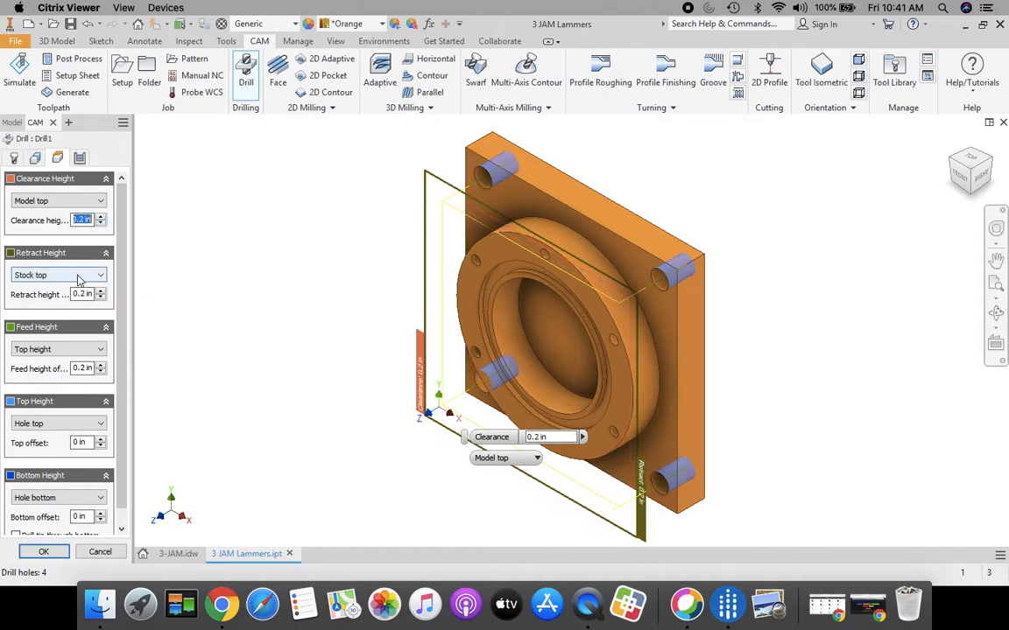
- Reference the drill operation's retract height and feed height to Model top
click(77, 277)
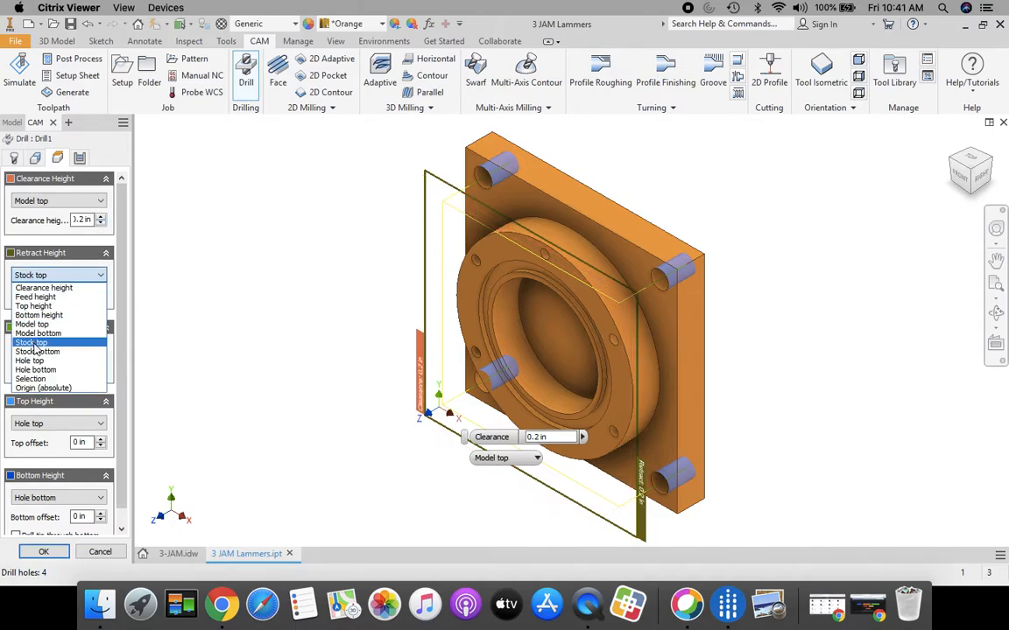
click(33, 324)
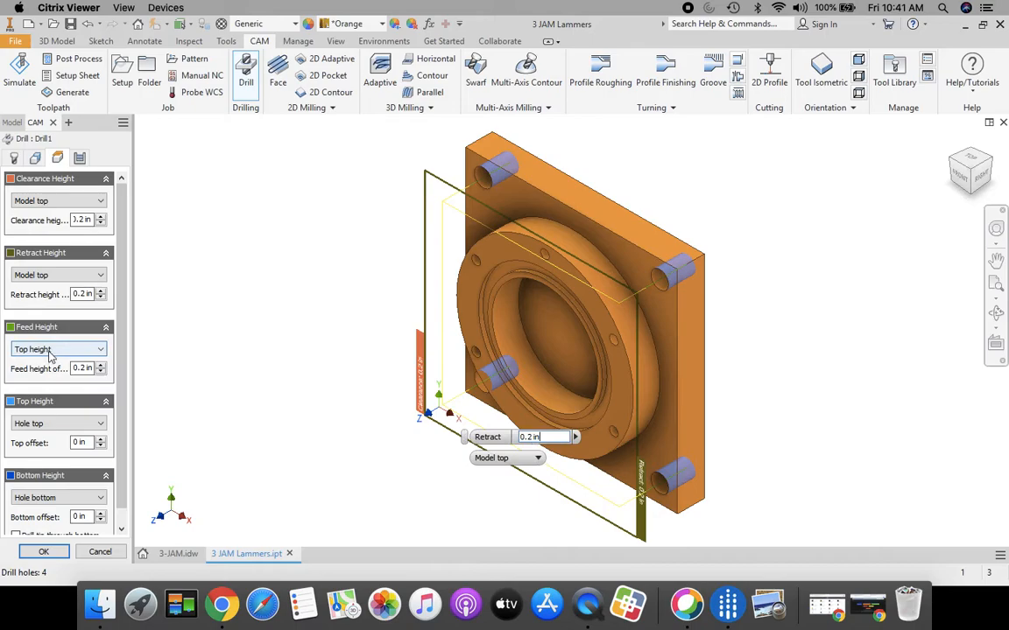
click(49, 350)
click(39, 407)
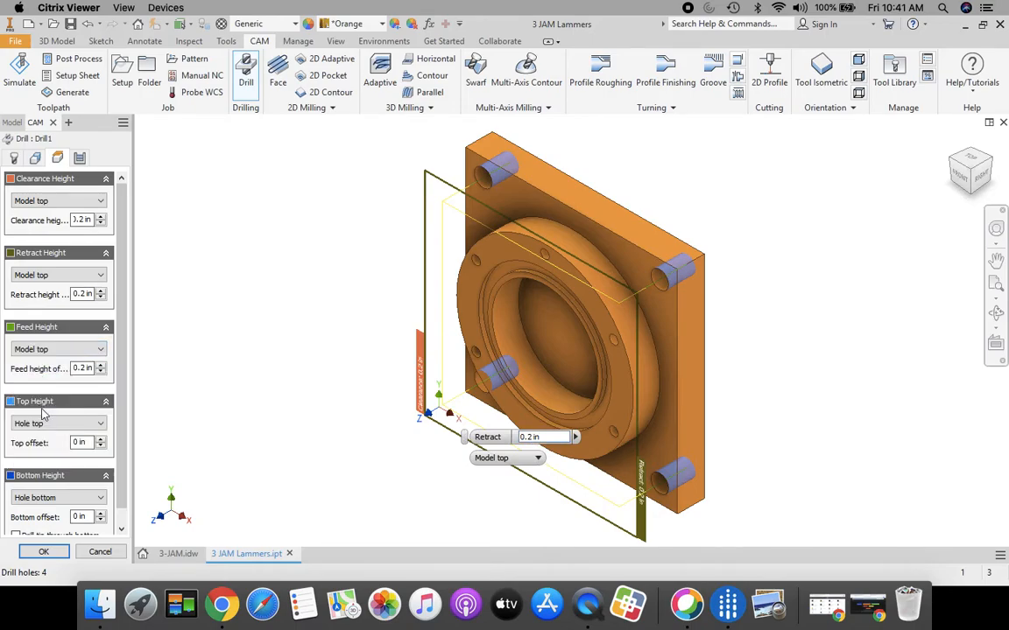
- Keep Drilling - rapid out as the drill cycle type and complete the operation
click(79, 158)
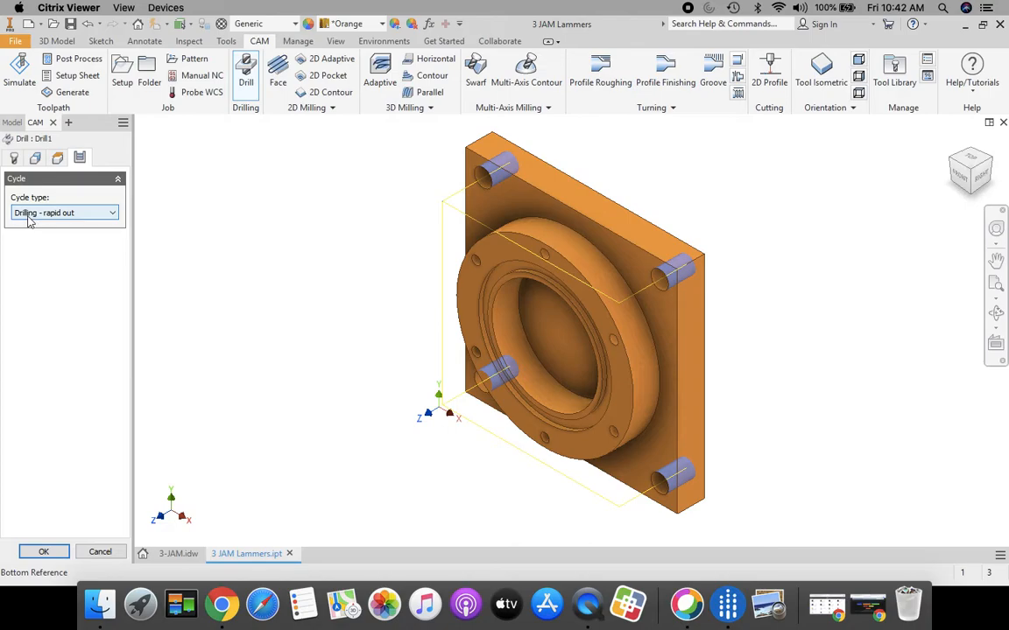
mouse_move(64, 222)
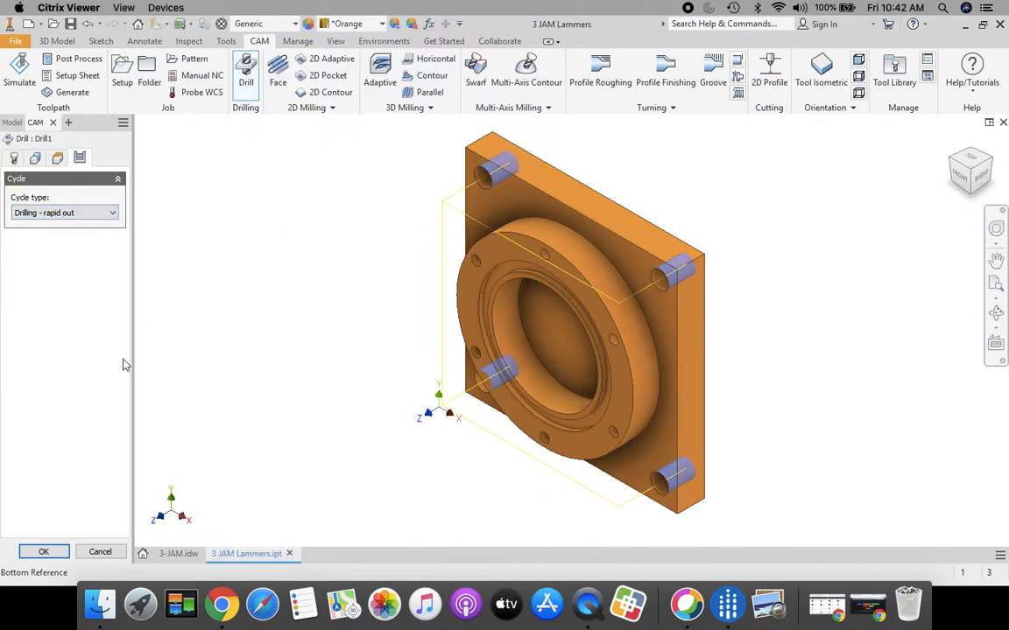
click(45, 552)
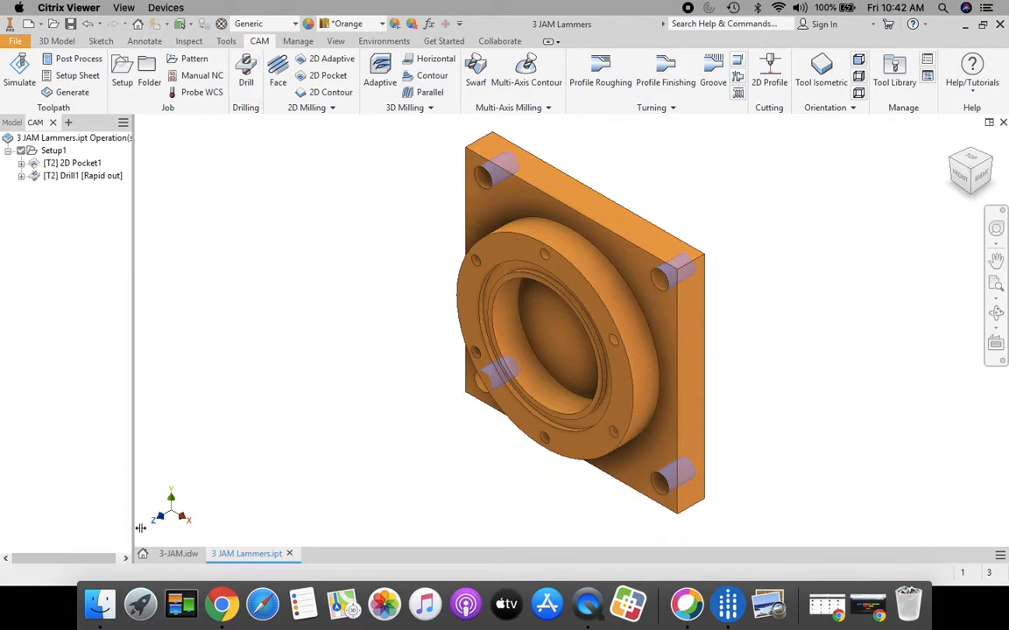
- Simulate the pocket and corner-hole drilling toolpaths together, and close the simulation
click(22, 75)
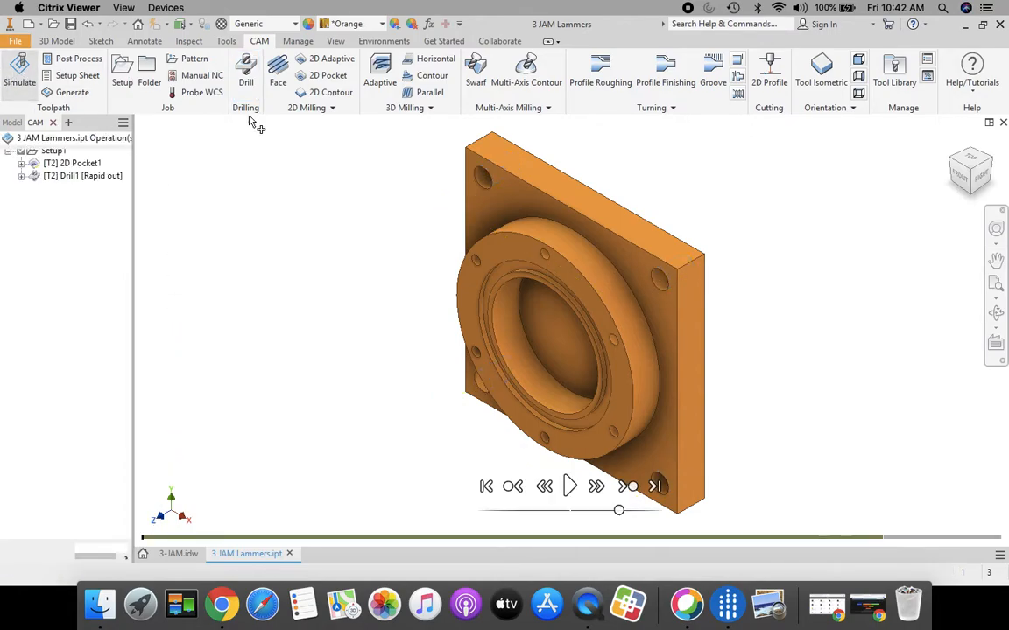
click(570, 488)
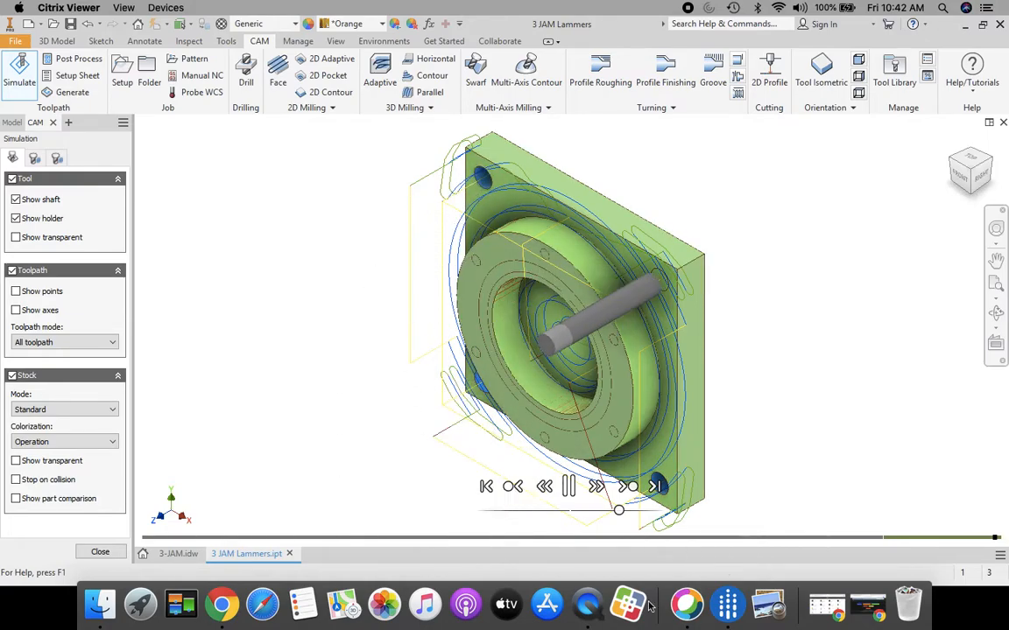
click(98, 552)
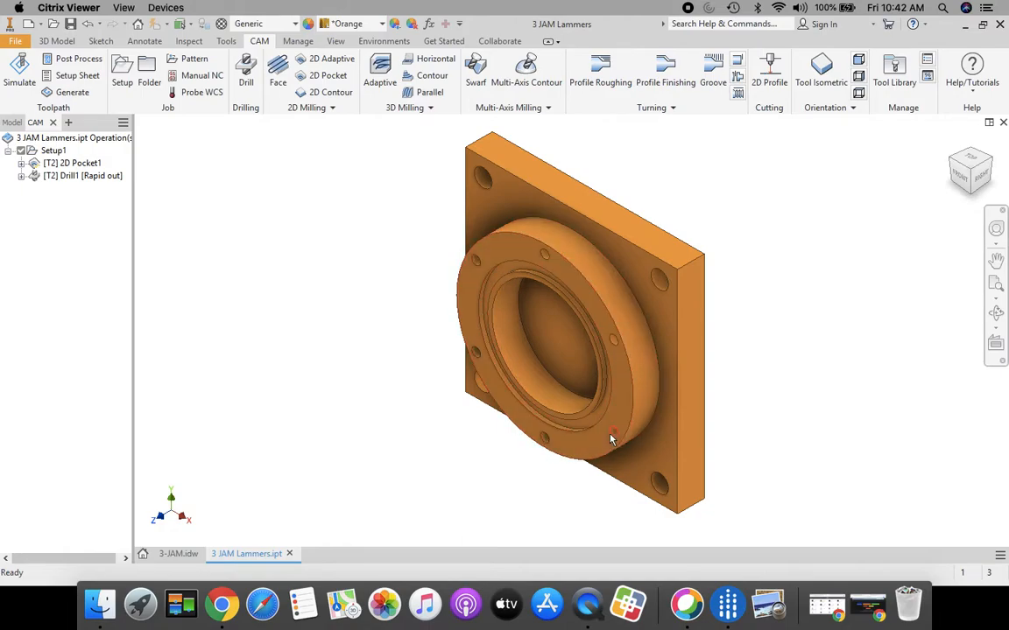
- Start a second Drill operation using the #1 1/8" flat mill from the Butler MS Tool Library
click(246, 75)
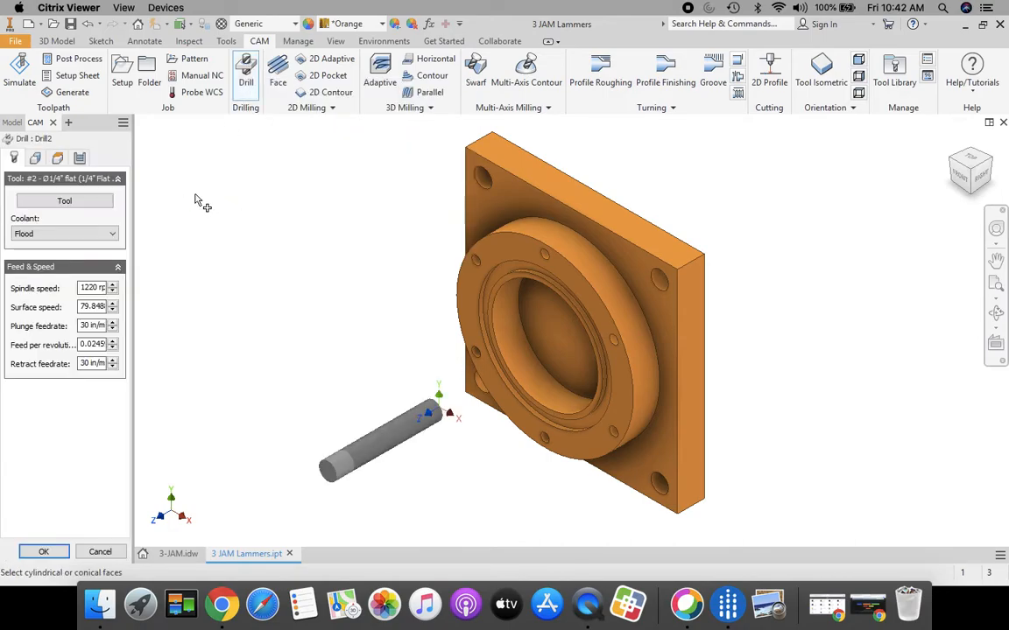
click(75, 205)
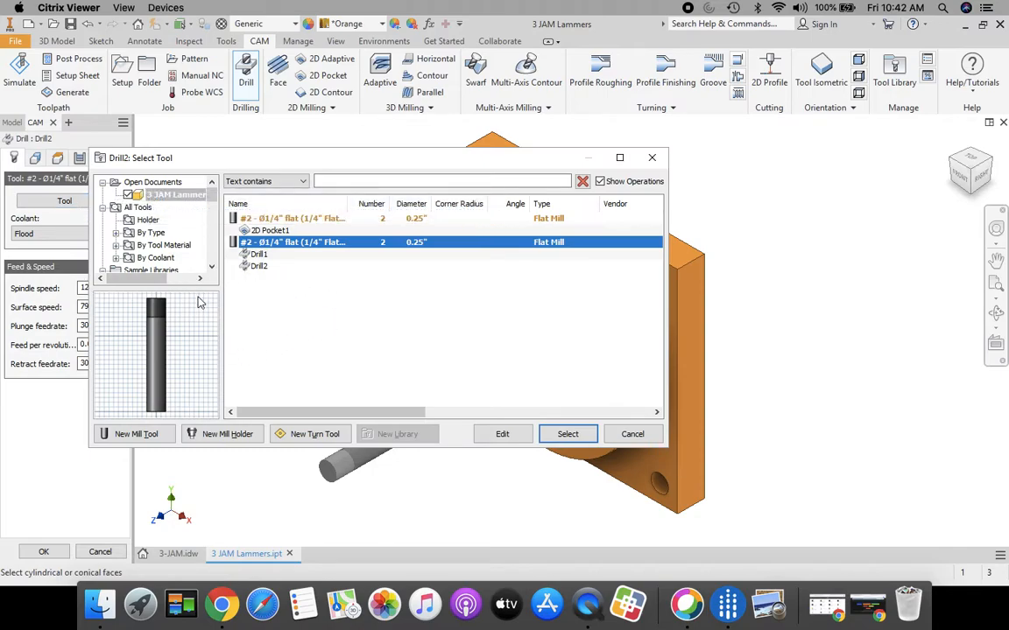
scroll(193, 189, down, 2)
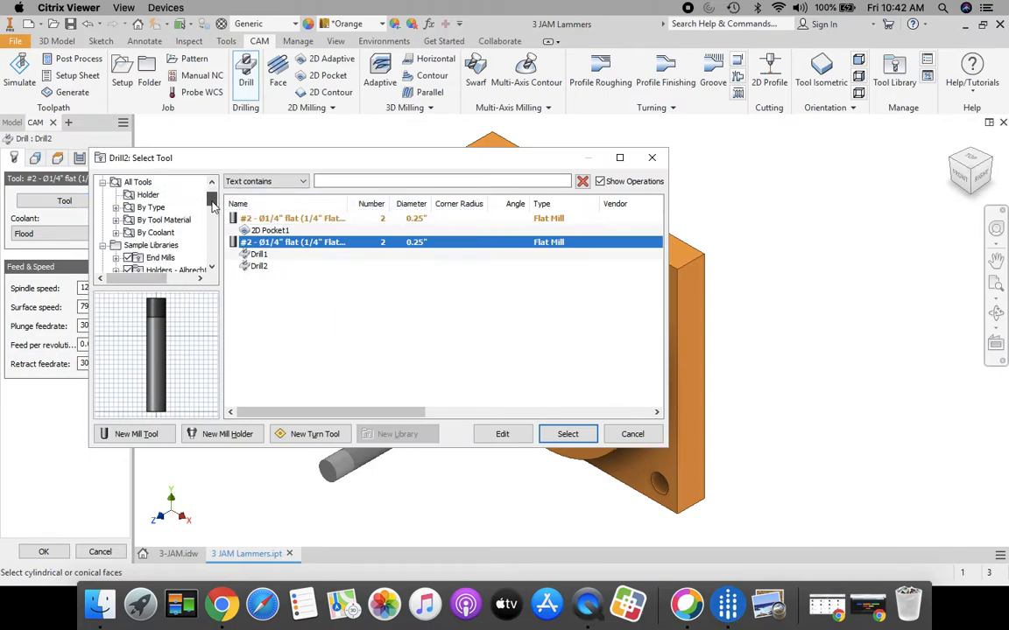
click(160, 233)
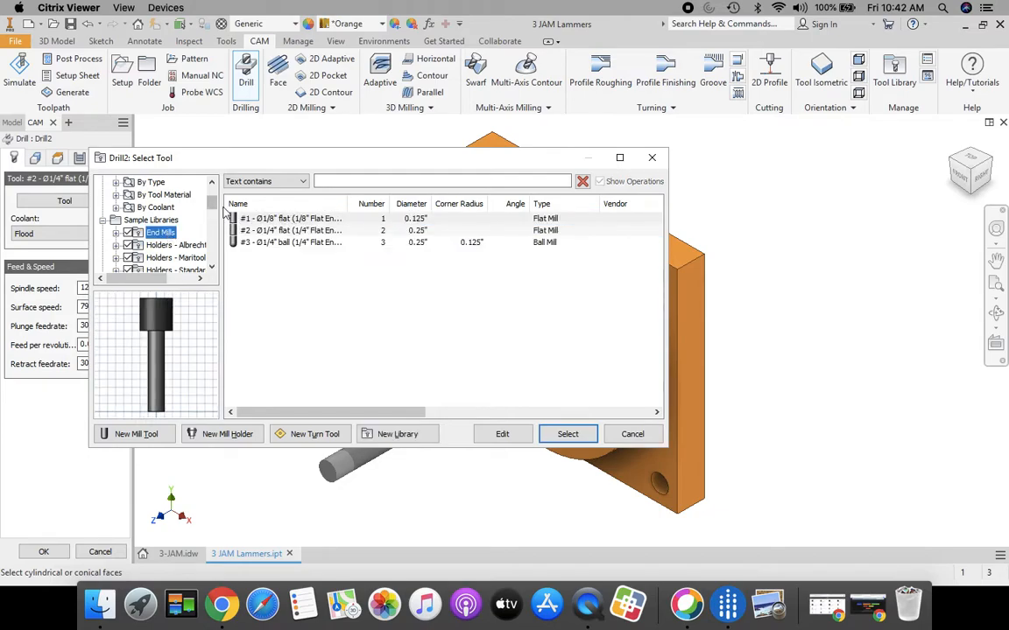
scroll(194, 185, down, 4)
click(161, 258)
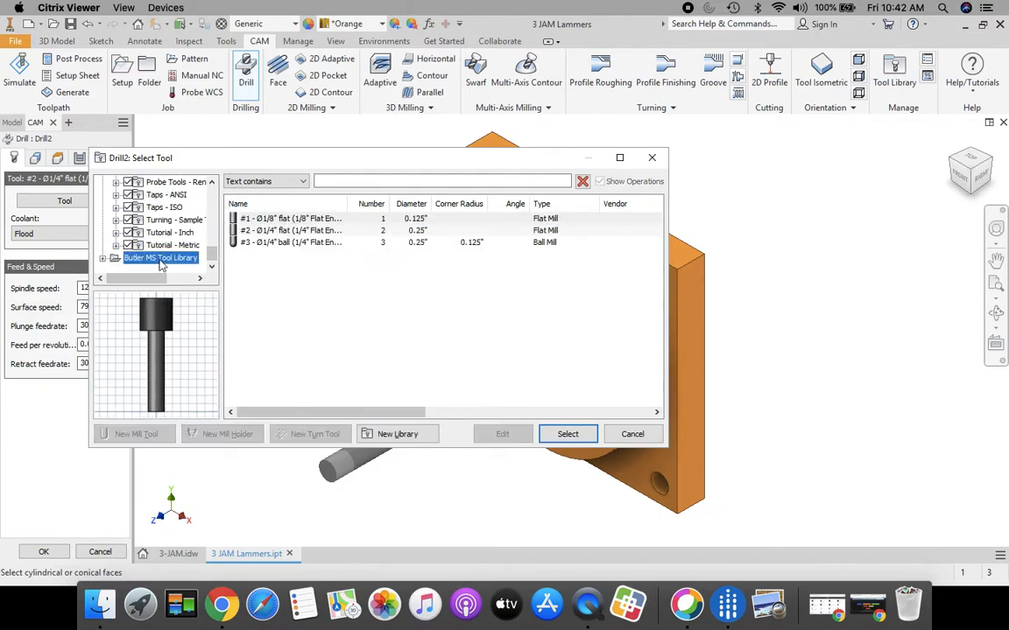
click(245, 218)
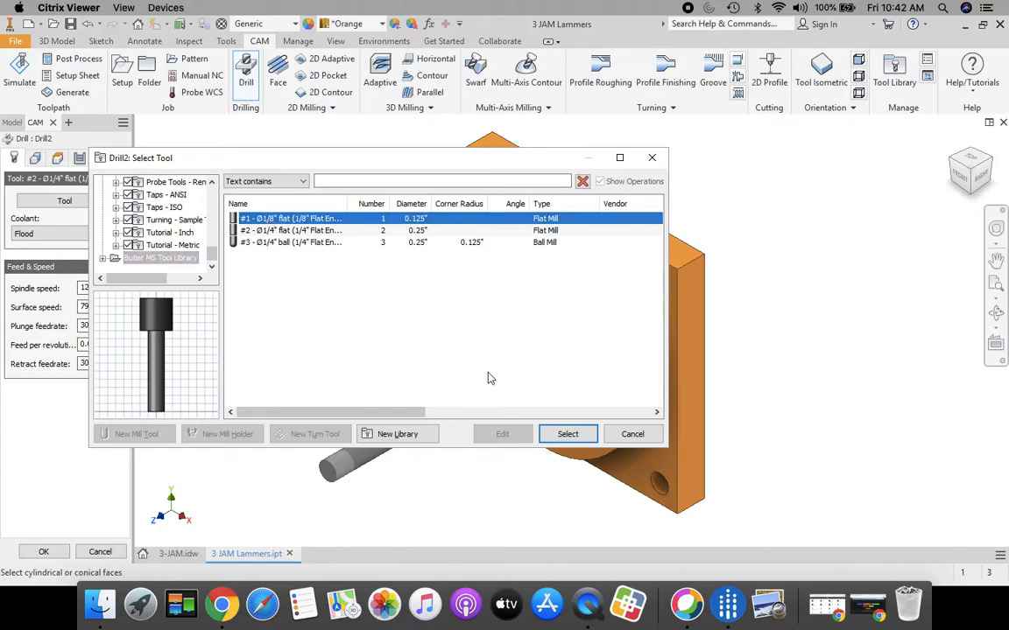
click(569, 435)
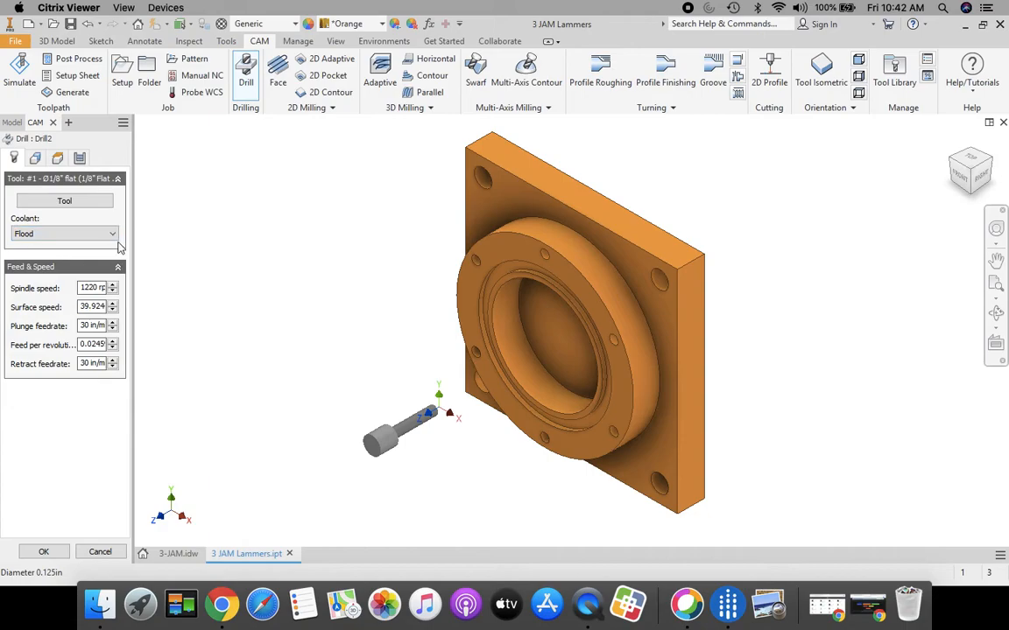
- Select the faces of the six small holes around the round flange as the drilling geometry
click(36, 158)
click(543, 263)
click(545, 256)
click(617, 343)
click(555, 446)
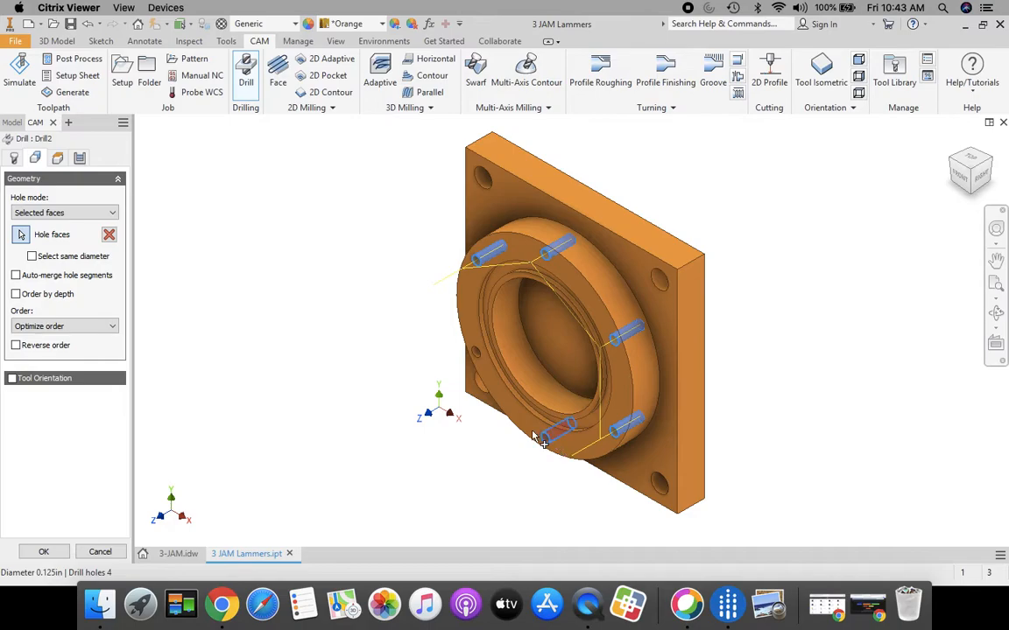
click(482, 349)
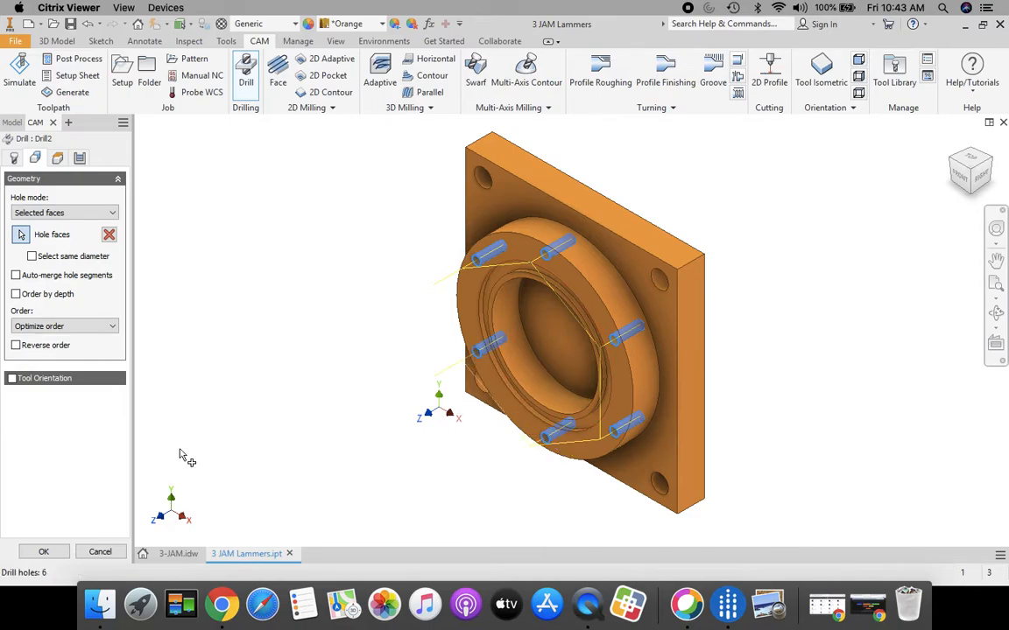
- Reference the flange-hole drilling's clearance height to Model top with an offset of 0.3 in
click(57, 159)
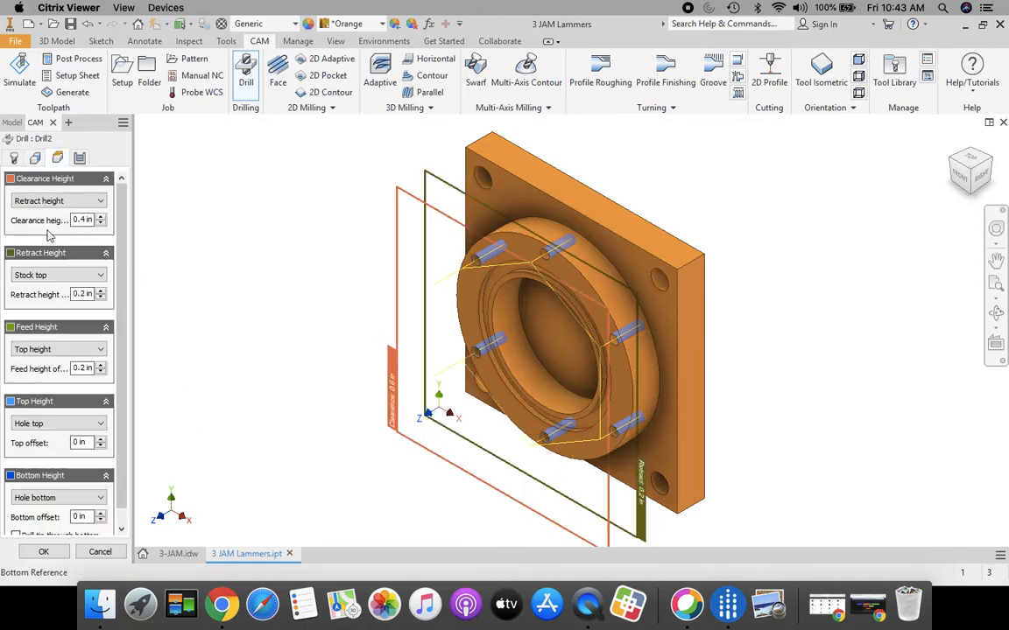
click(101, 201)
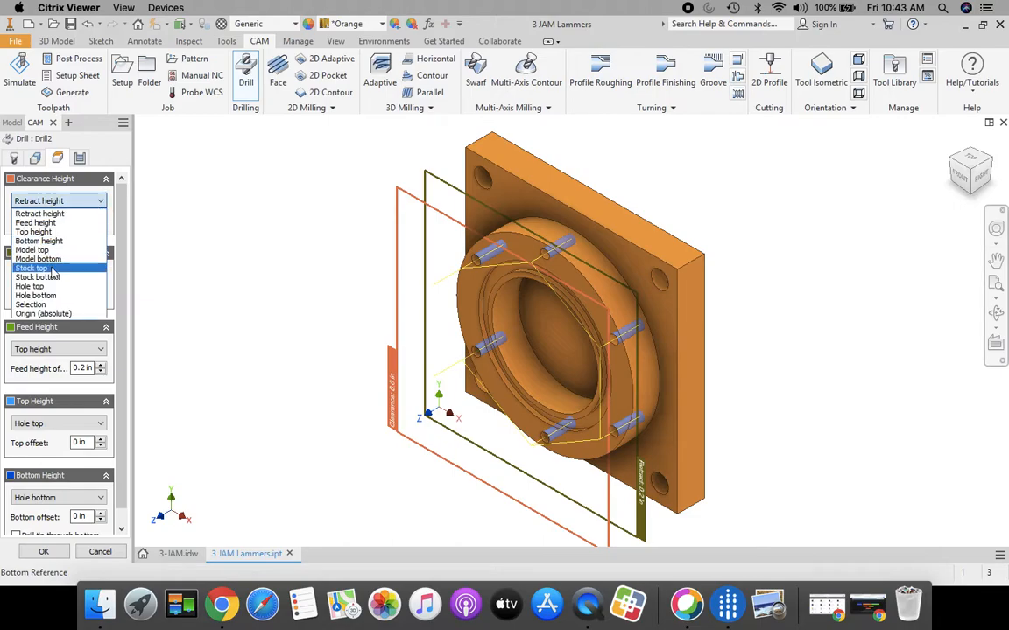
click(42, 238)
click(101, 224)
- Reference the flange-hole drilling's retract height and feed height to Model top
click(58, 274)
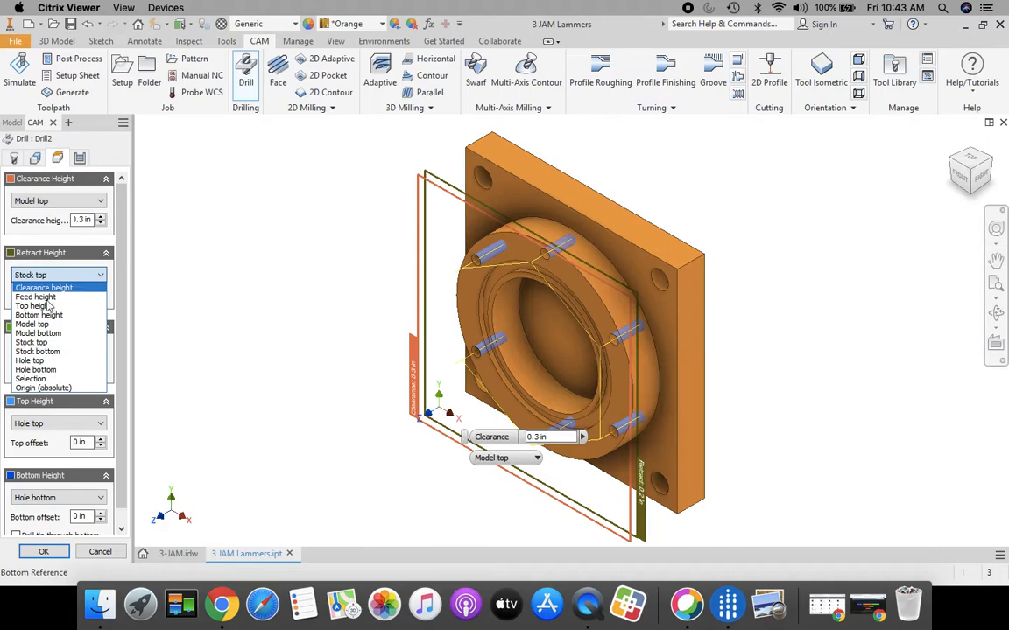
click(32, 324)
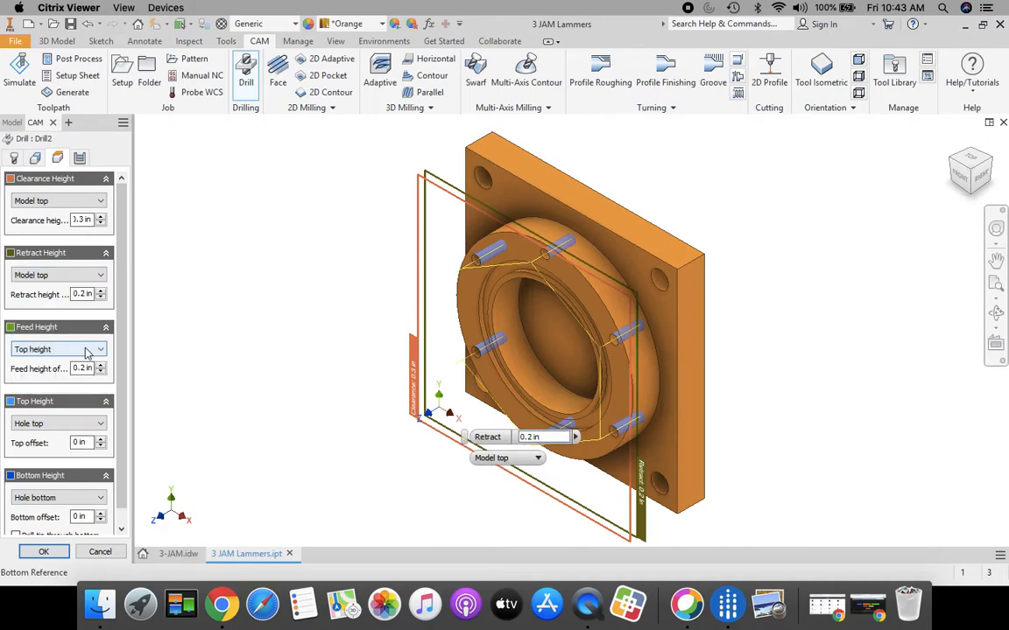
click(86, 352)
click(48, 408)
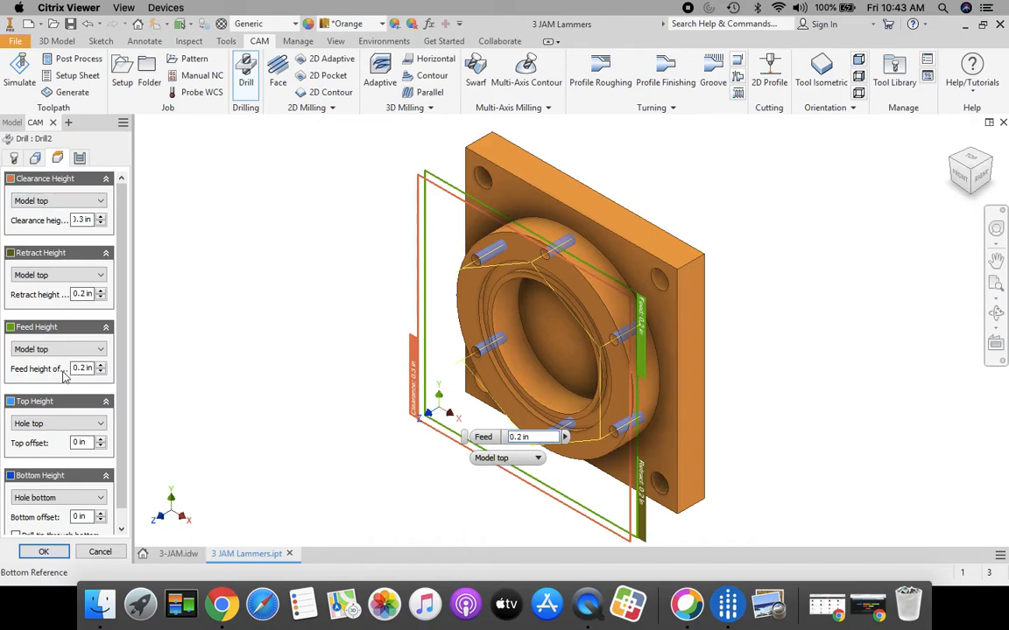
- Keep Drilling - rapid out as the cycle type for the flange holes and complete the operation
click(79, 158)
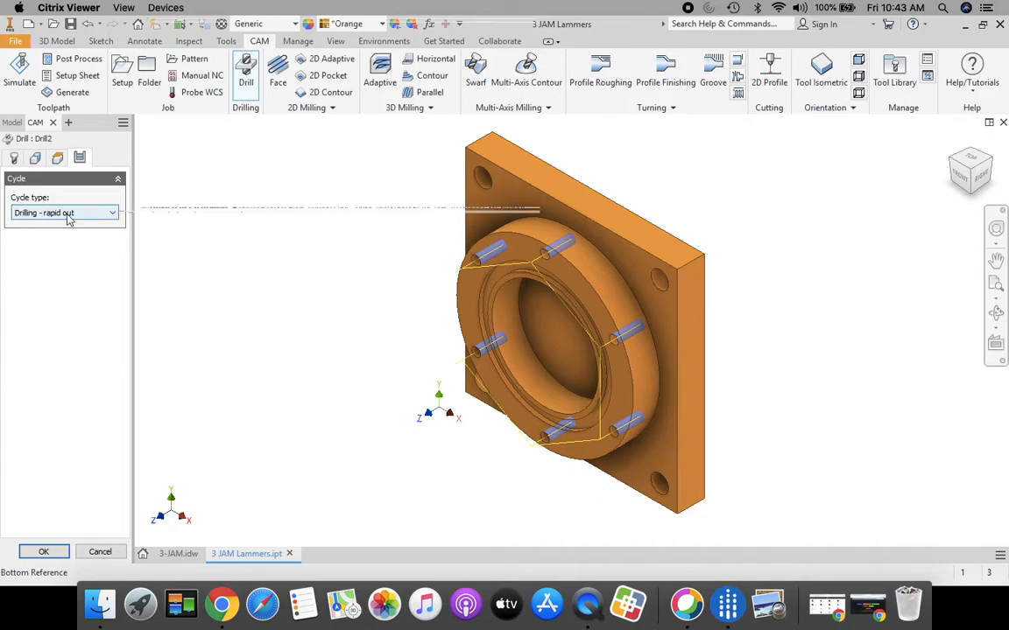
mouse_move(69, 220)
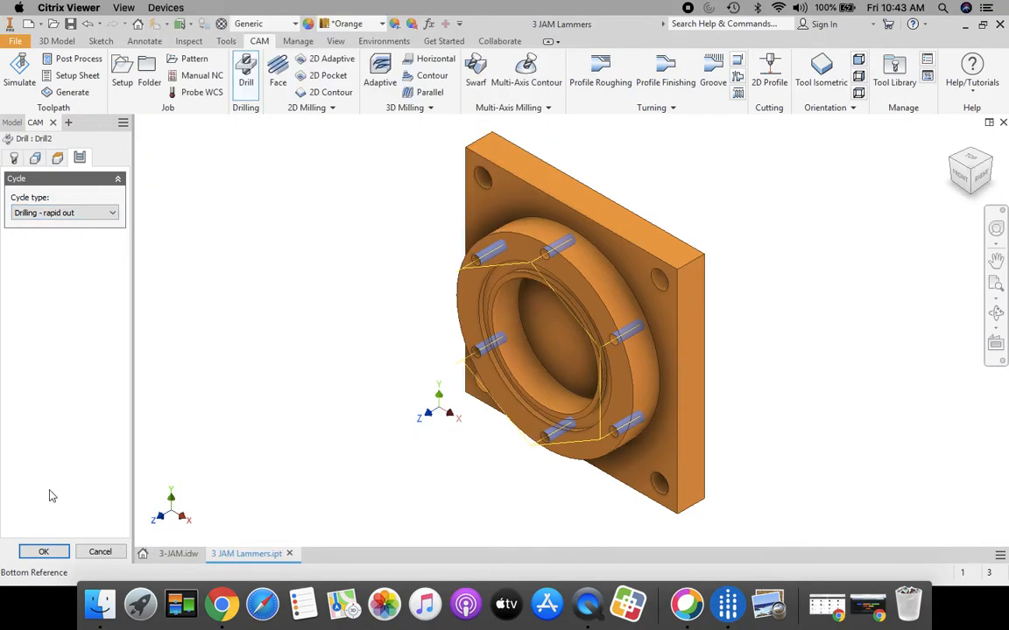
click(44, 553)
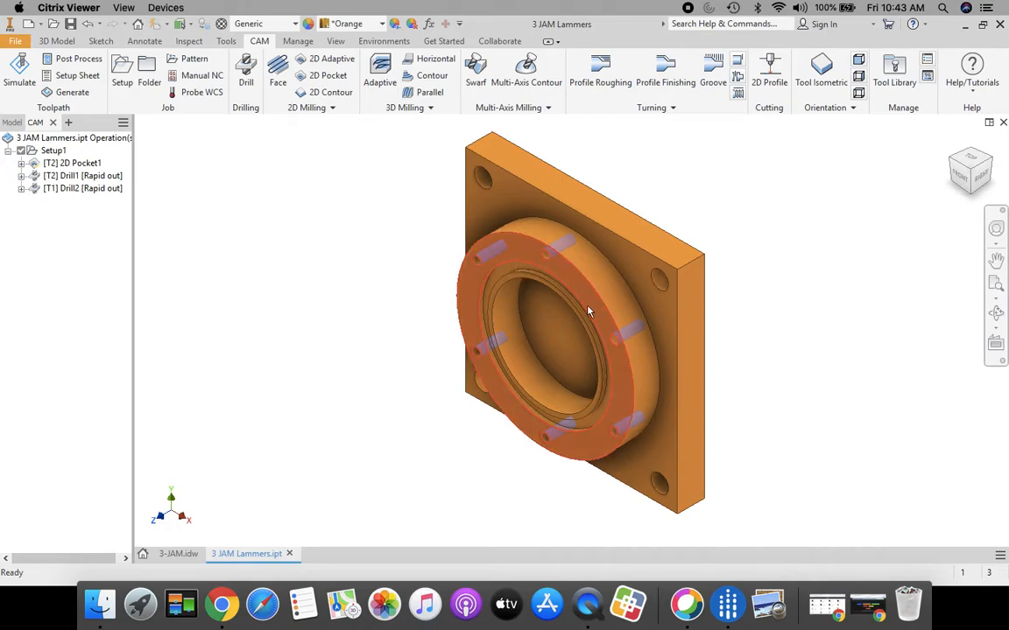
- Start a 2D Contour operation using the #1 1/8" flat mill from the Butler MS Tool Library
click(329, 93)
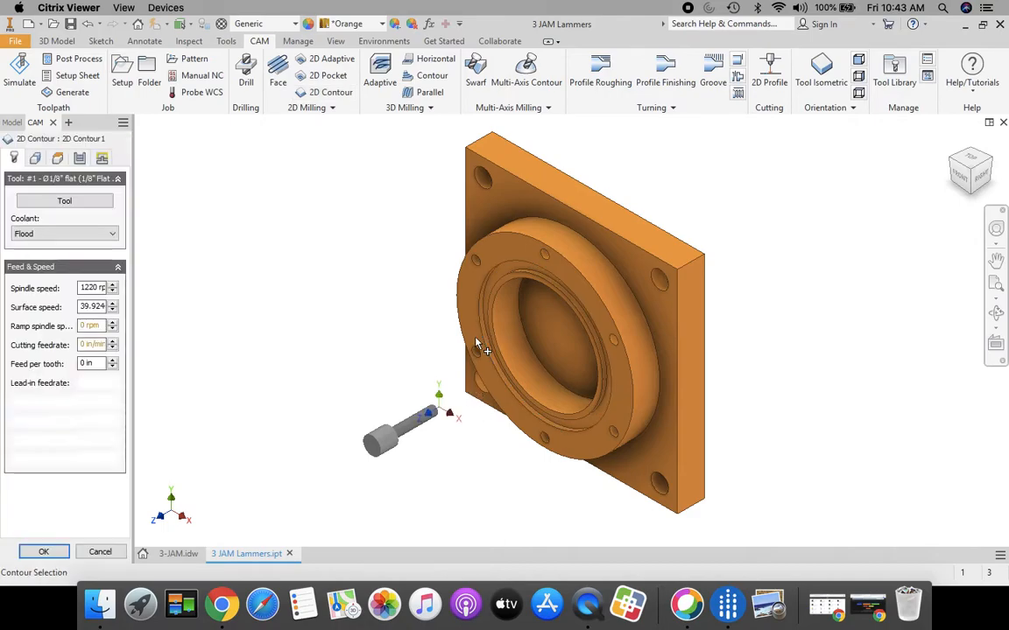
scroll(488, 335, down, 5)
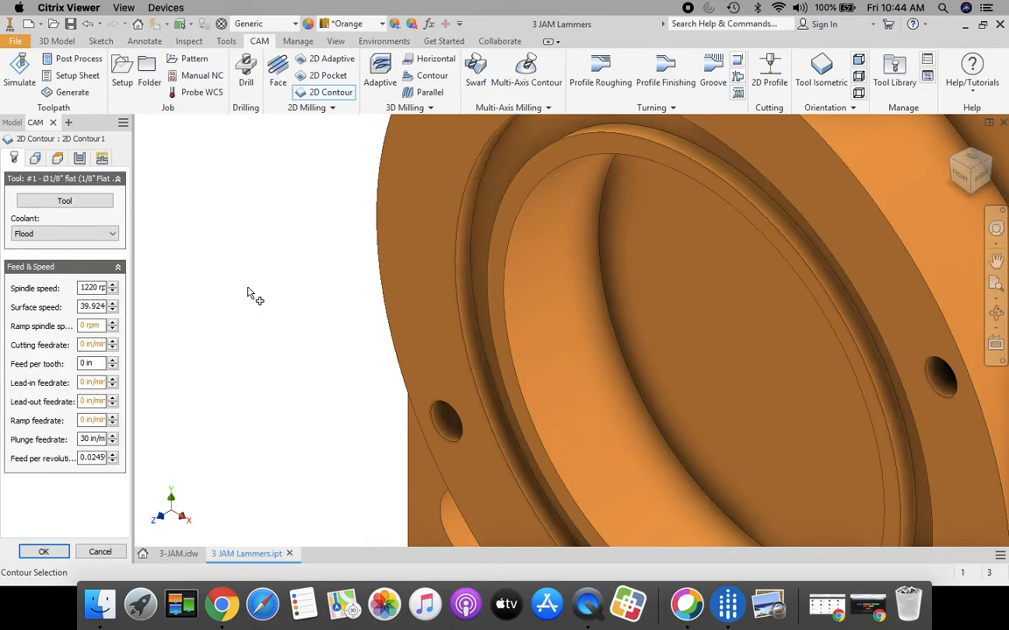
click(65, 203)
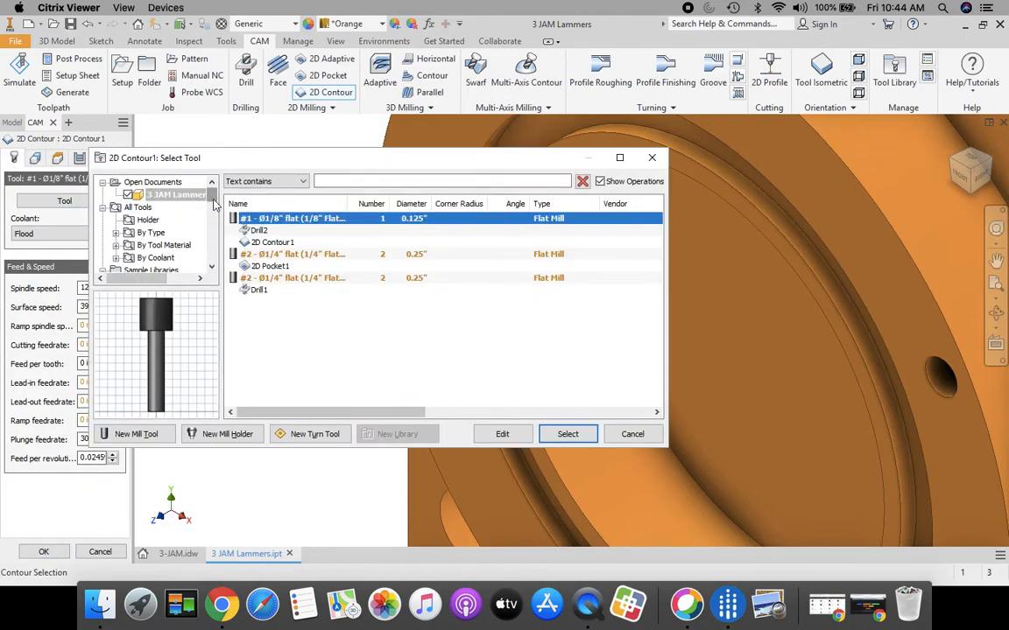
drag(214, 202, 217, 263)
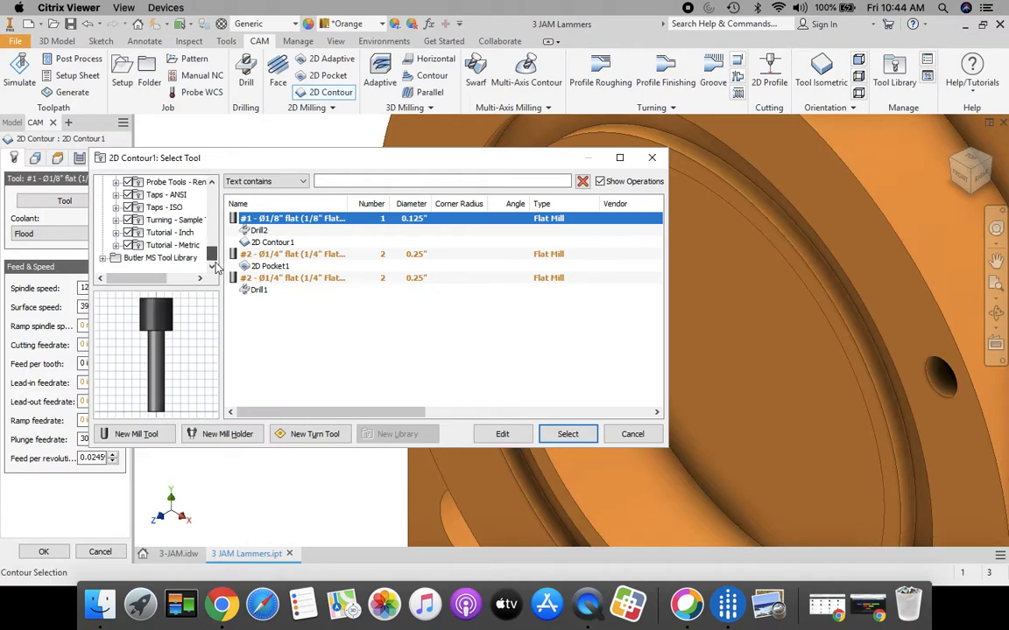
click(164, 258)
click(254, 218)
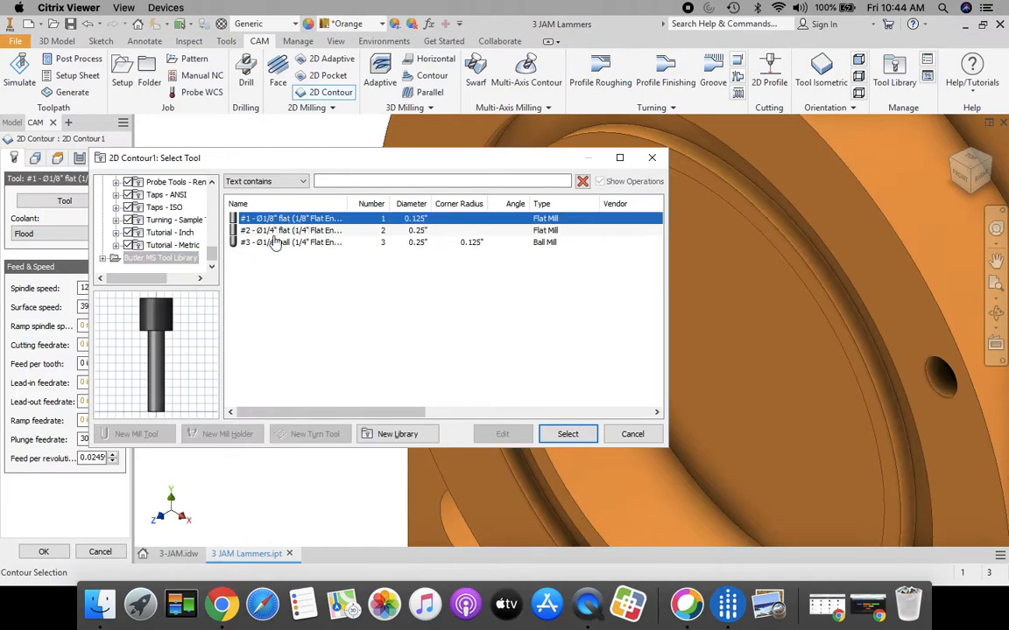
click(568, 433)
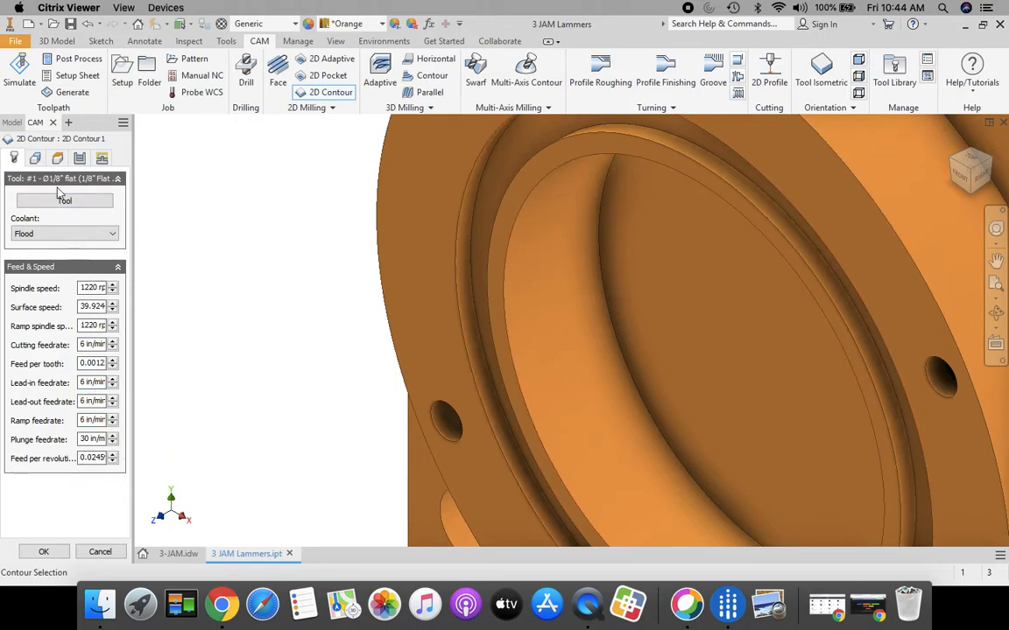
- Select the outer circular edge at the base of the groove around the central bore as the machining contour
click(38, 161)
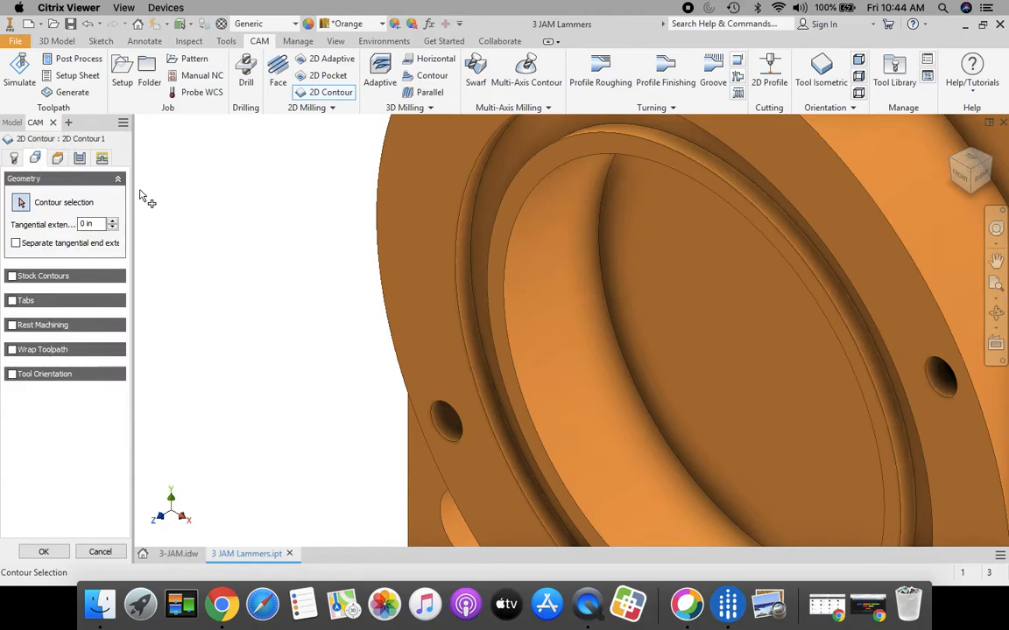
click(470, 247)
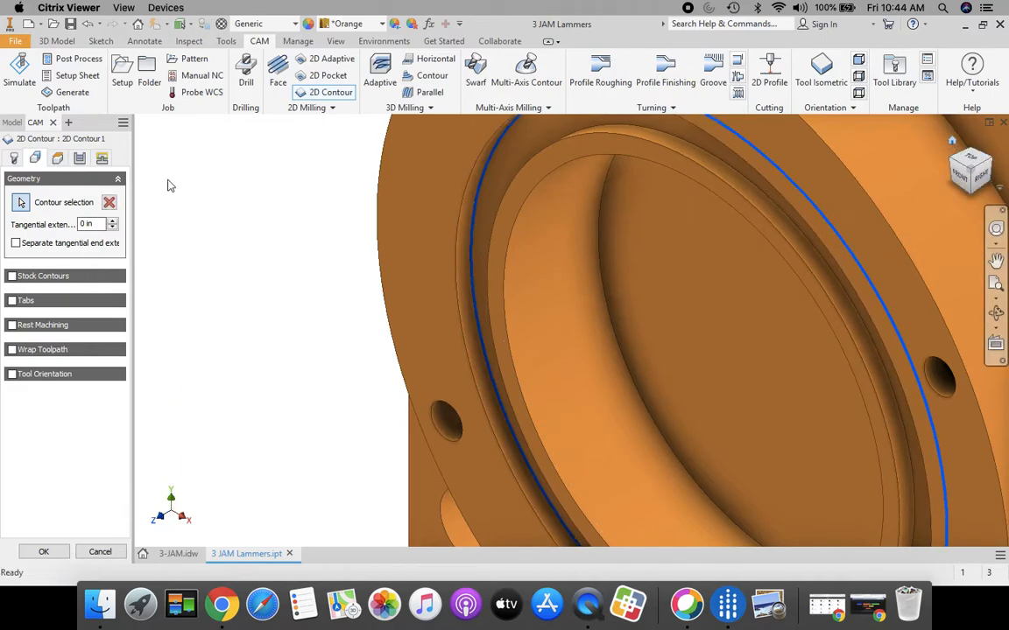
middle_click(173, 185)
middle_click(173, 185)
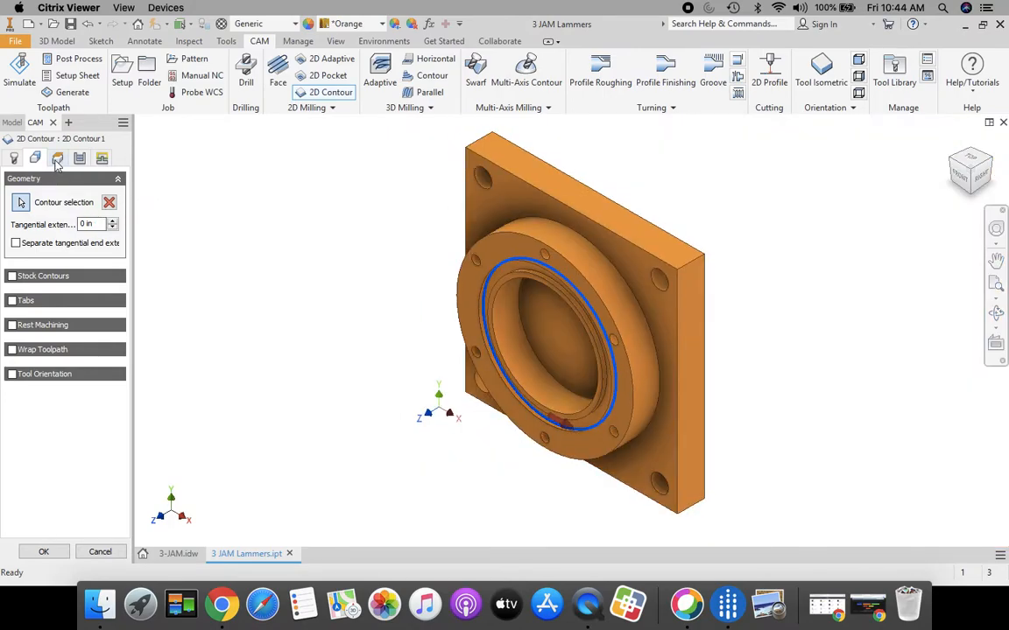
- Reference the 2D contour's clearance height to Model top with an offset of 0.2 in
click(57, 160)
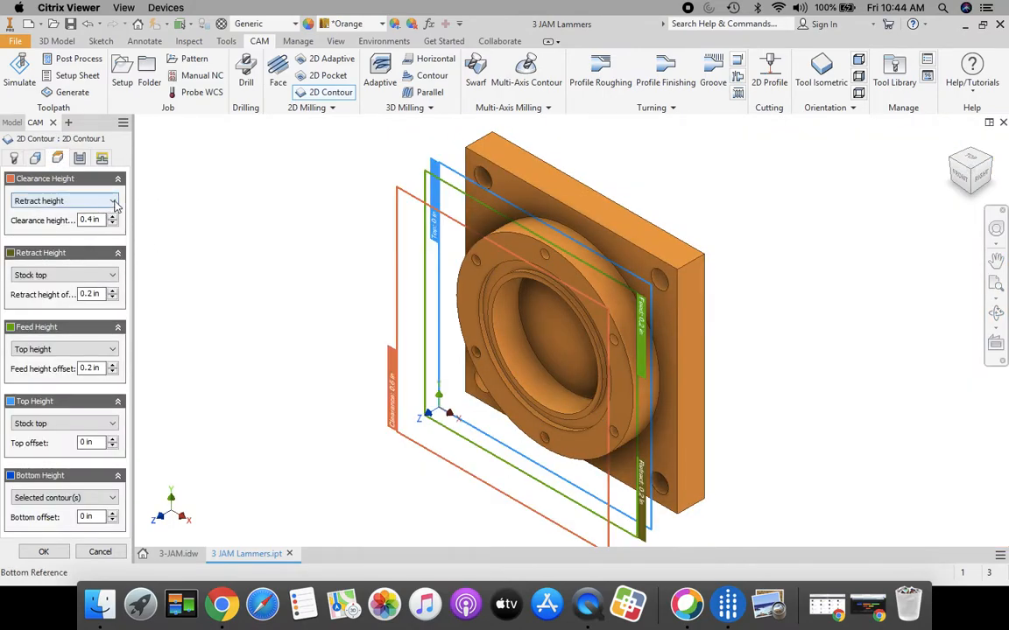
click(115, 204)
click(105, 237)
click(112, 224)
click(112, 224)
- Reference the 2D contour's retract height and feed height to Model top
click(62, 275)
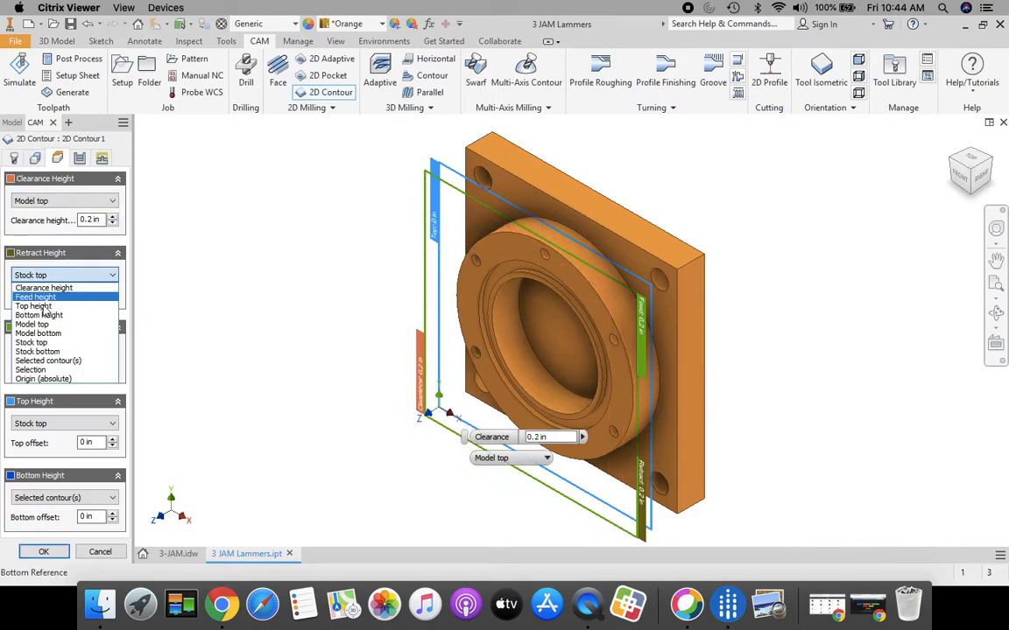
click(32, 324)
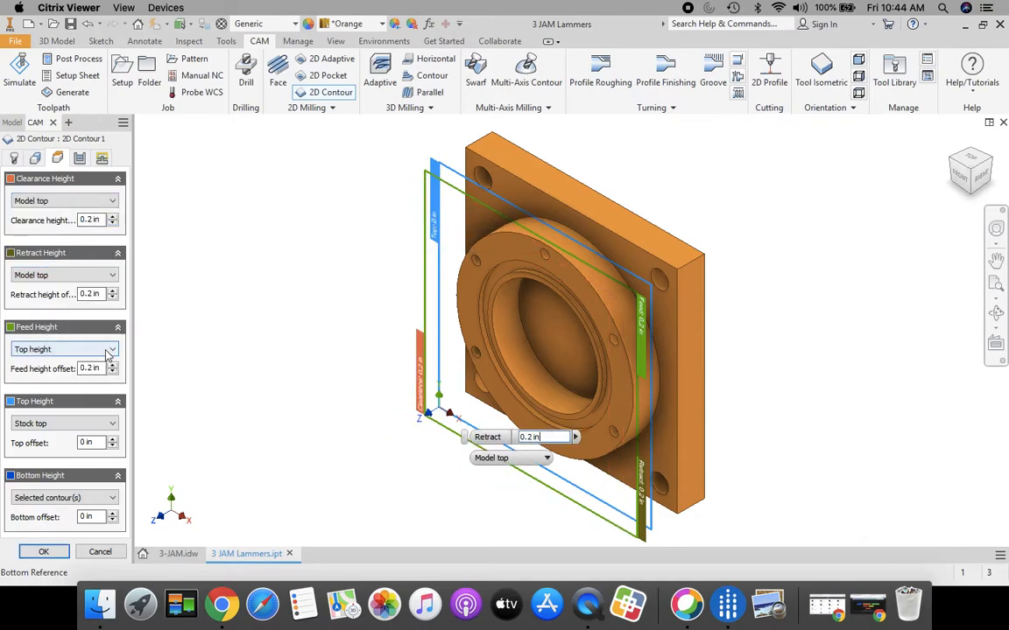
click(107, 349)
click(39, 408)
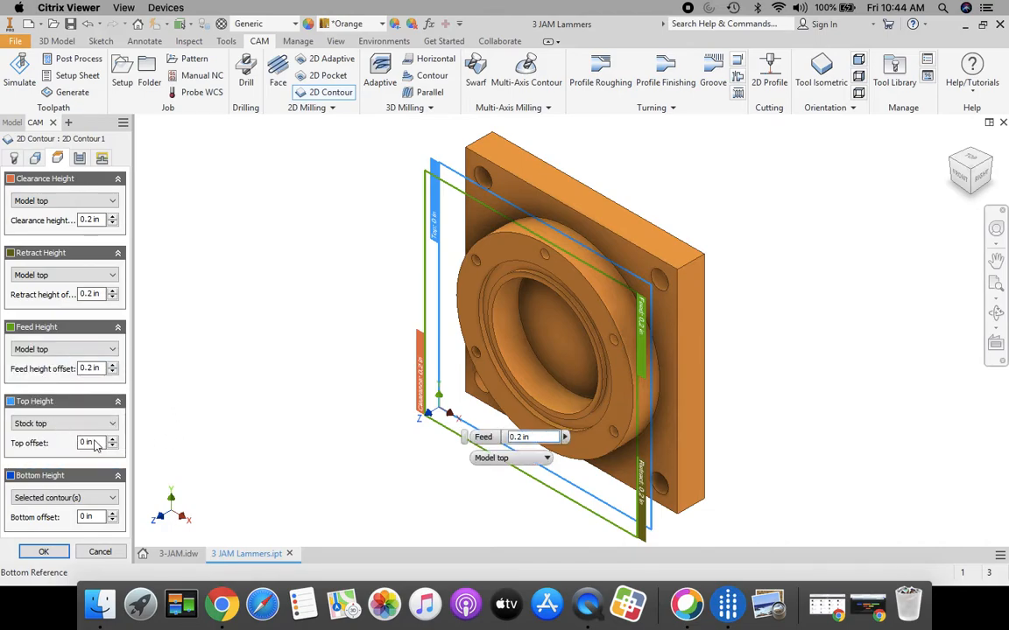
- Turn off lead-in and lead-out for the 2D contour and complete the operation
click(81, 159)
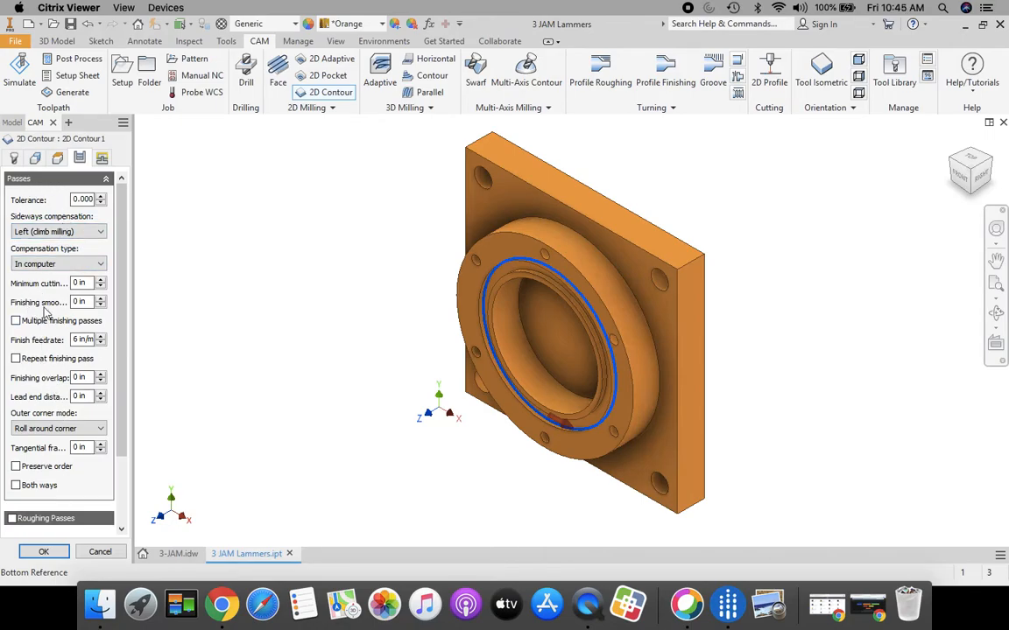
click(101, 158)
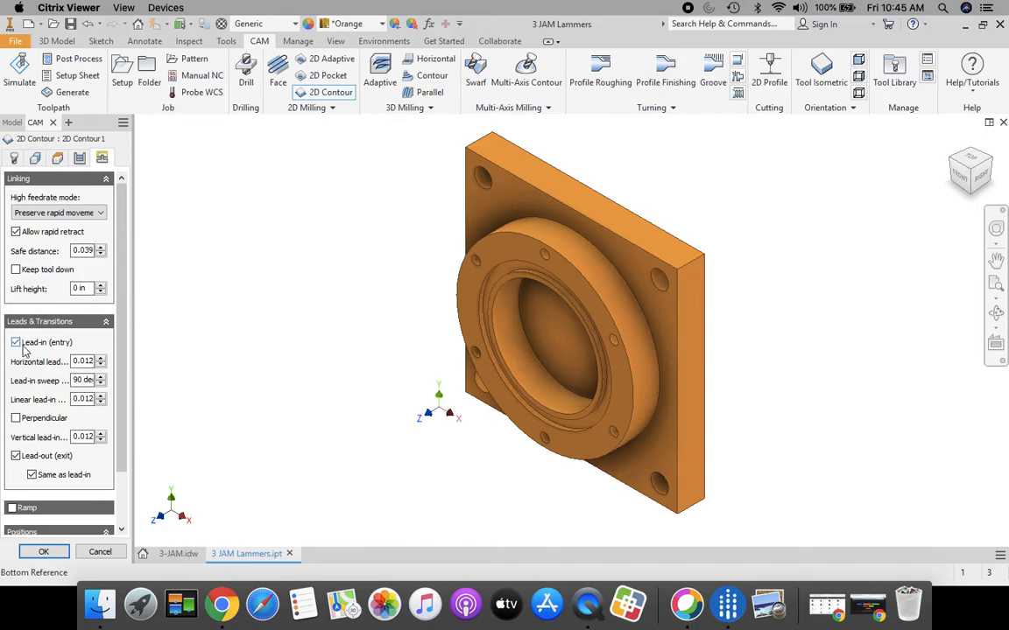
click(15, 343)
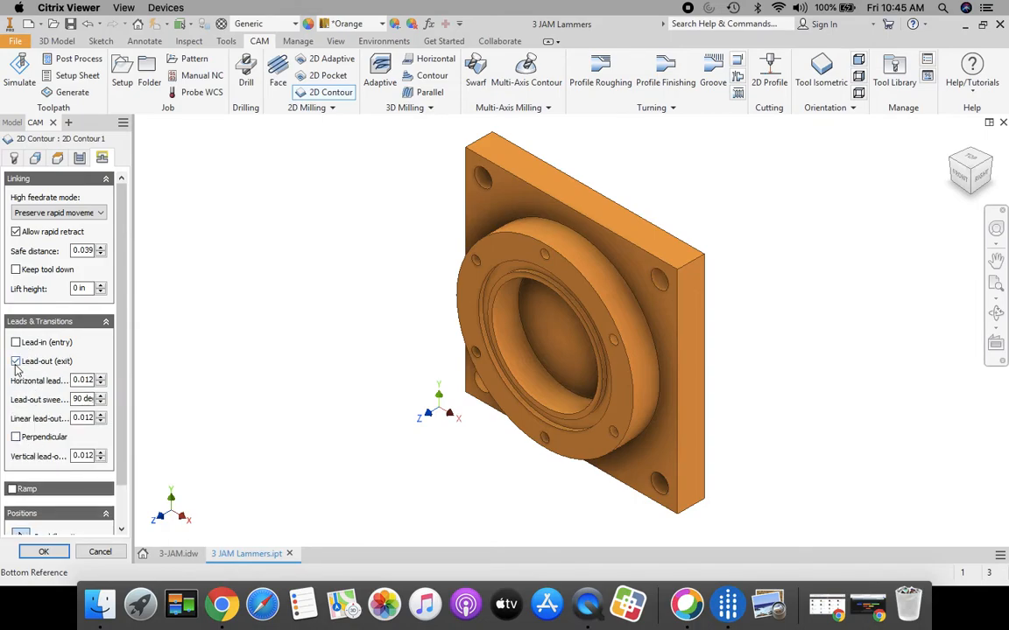
click(15, 362)
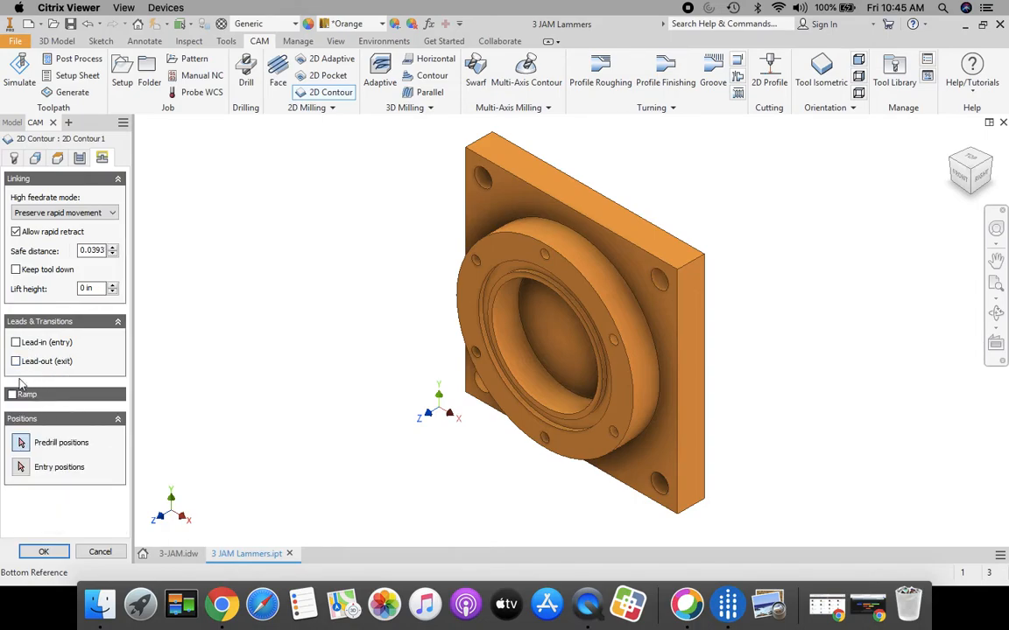
click(41, 552)
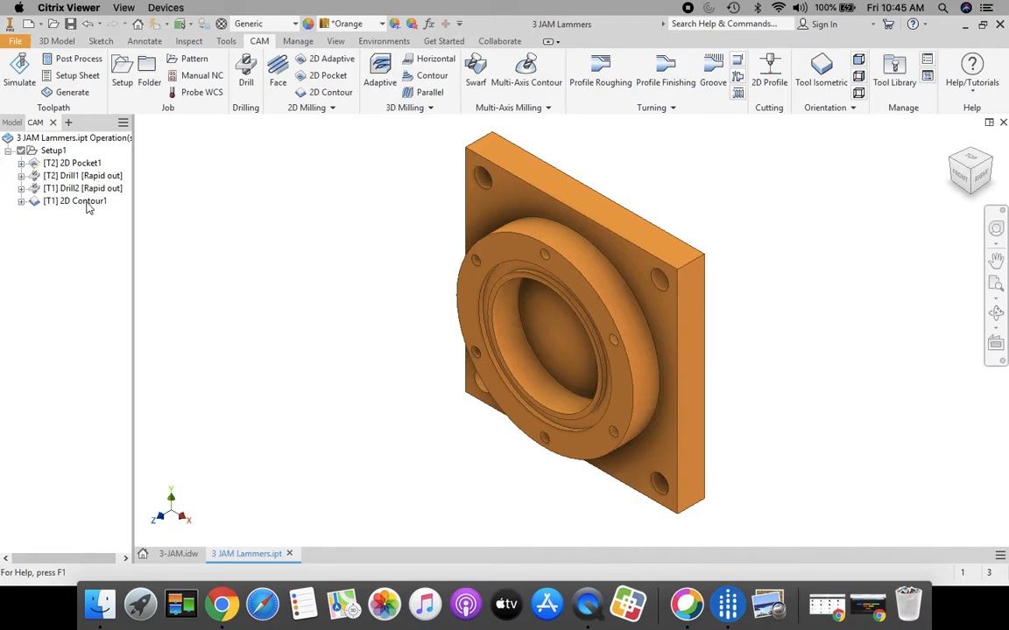
- Simulate all toolpaths of Setup1, skipping ahead through the 2D pocket and drilling operations to check the machining
click(54, 152)
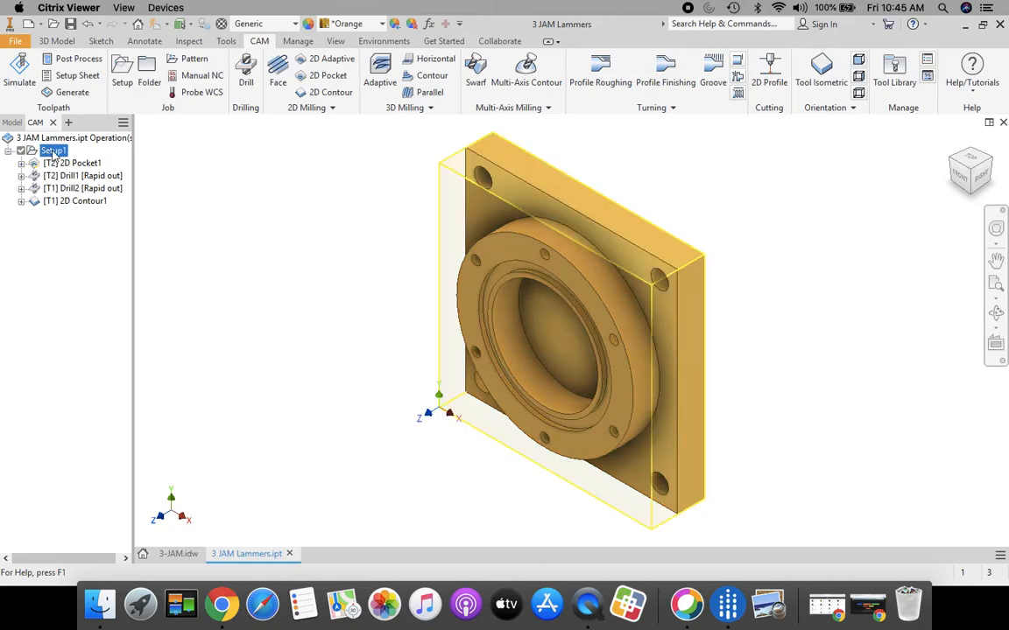
click(19, 69)
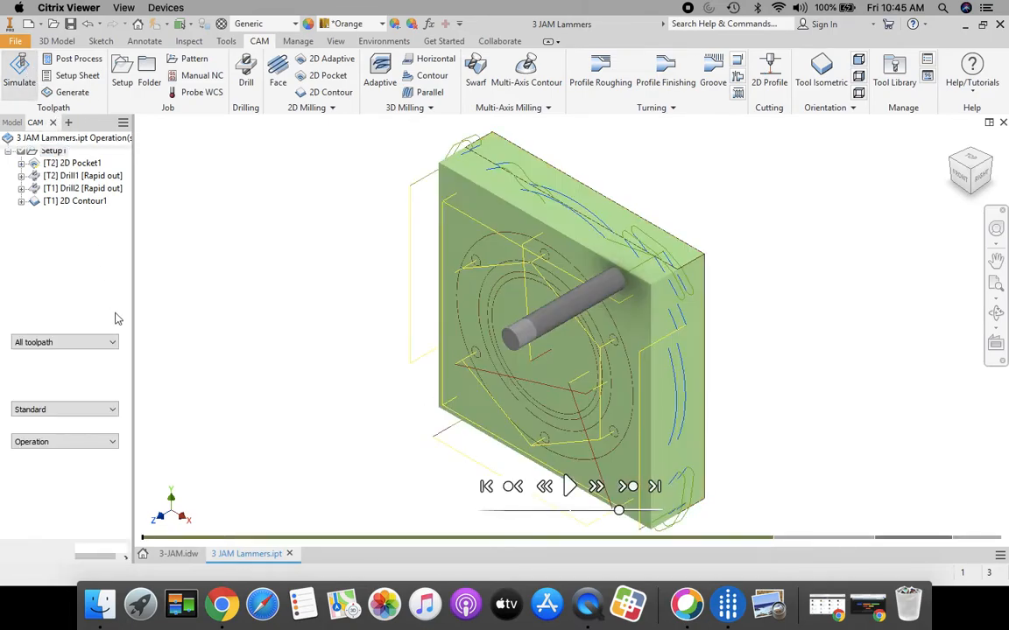
click(570, 486)
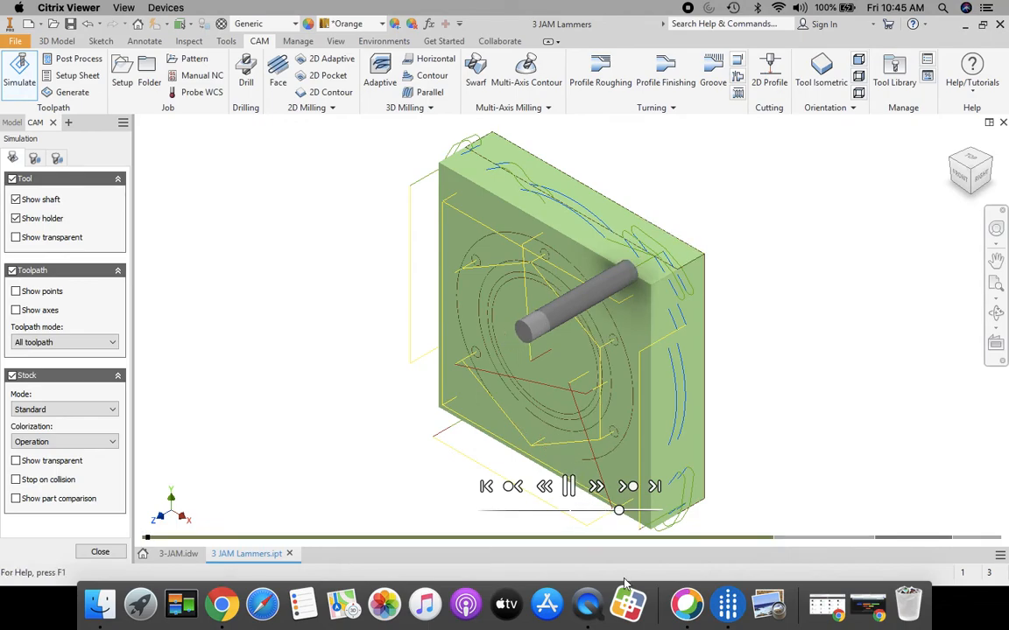
click(523, 537)
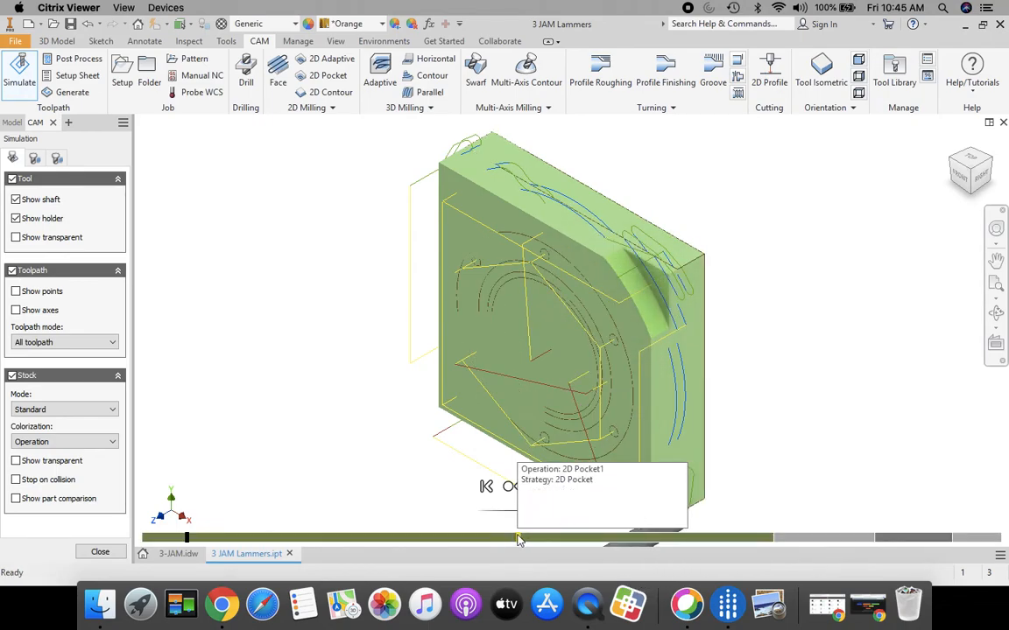
click(604, 540)
click(715, 542)
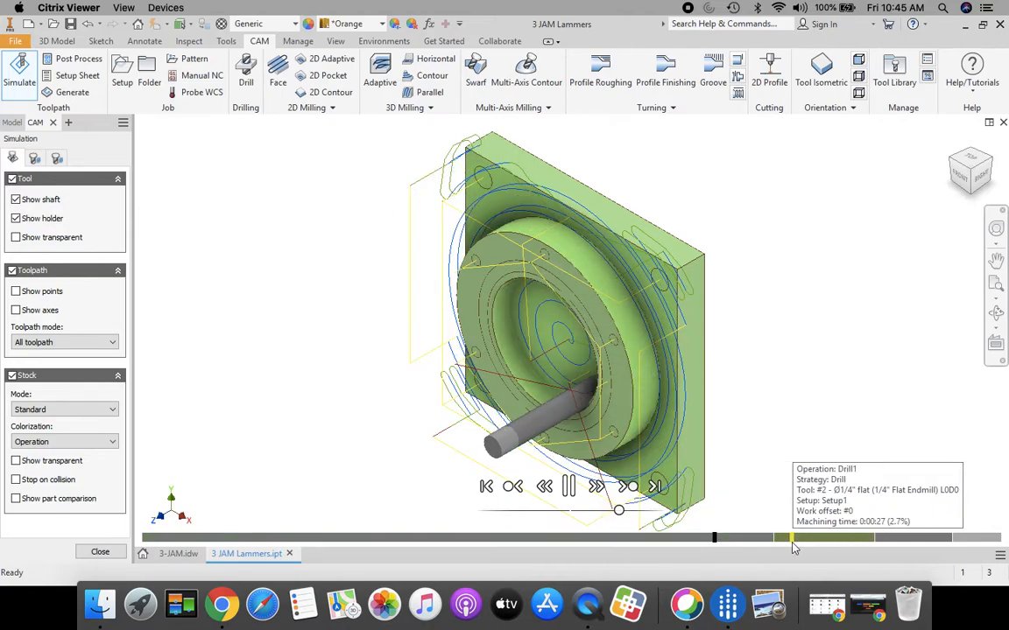
click(806, 541)
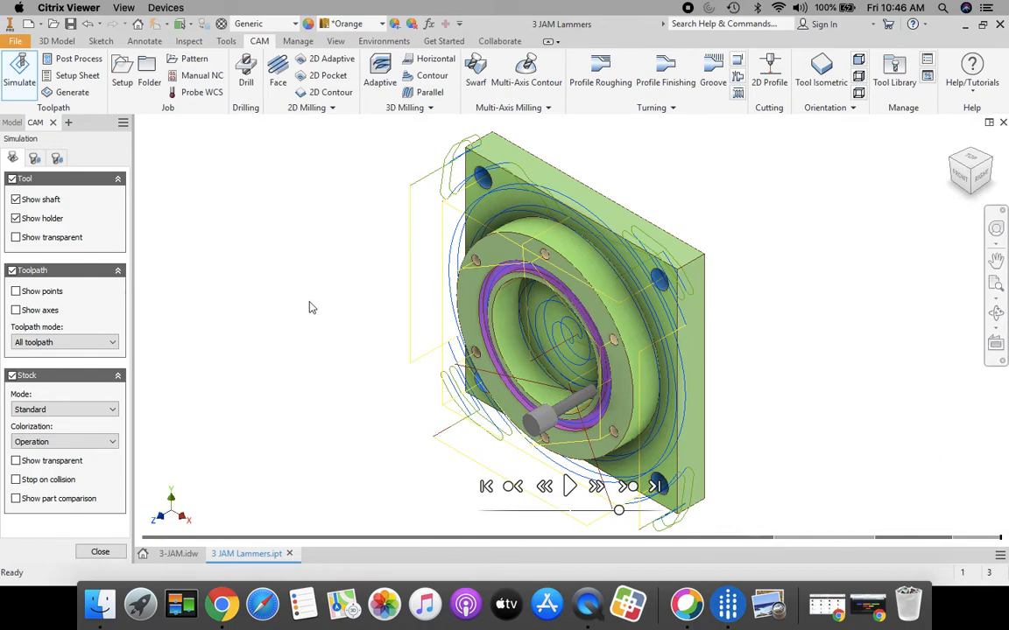
- Start post processing Setup1 and choose the H: network drive as the output folder for the NC file
click(74, 59)
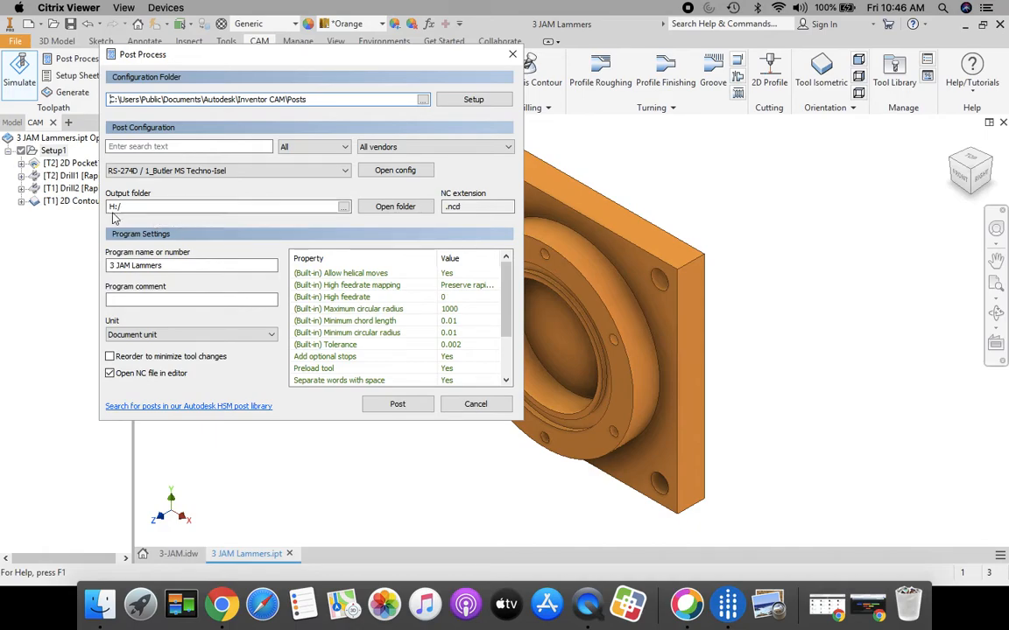
click(344, 207)
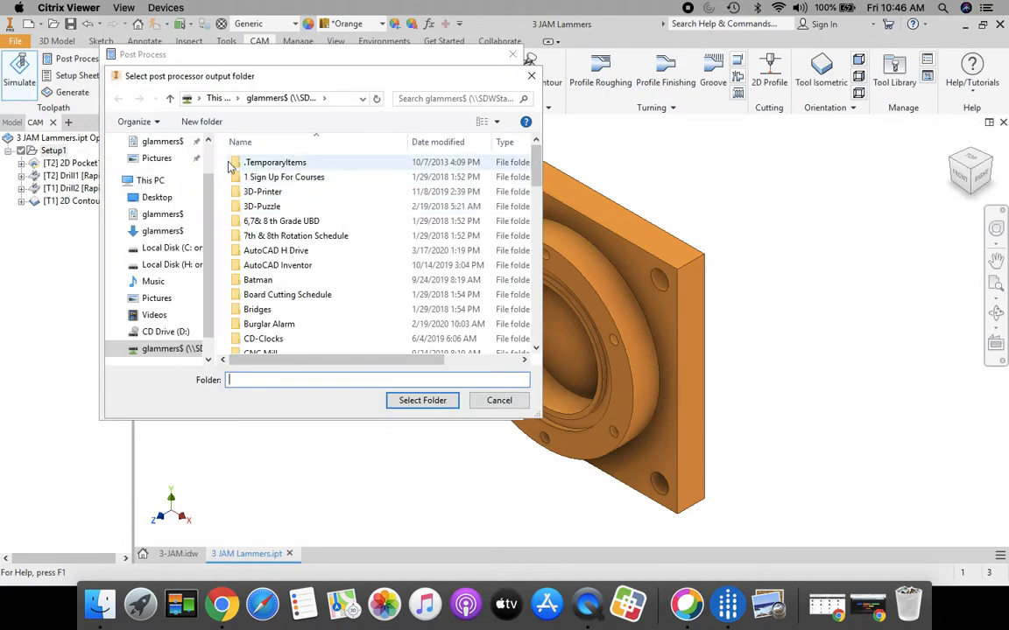
click(156, 350)
click(410, 401)
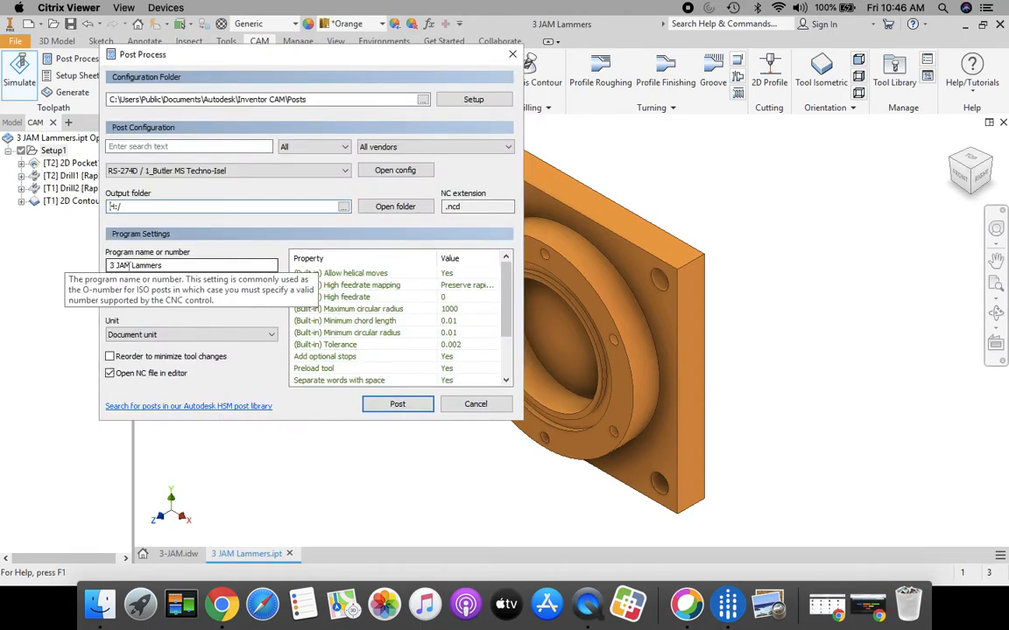
- Post the NC program under the suggested file name, replace the existing .ncd file, and close the resulting code in HSM Edit
click(400, 405)
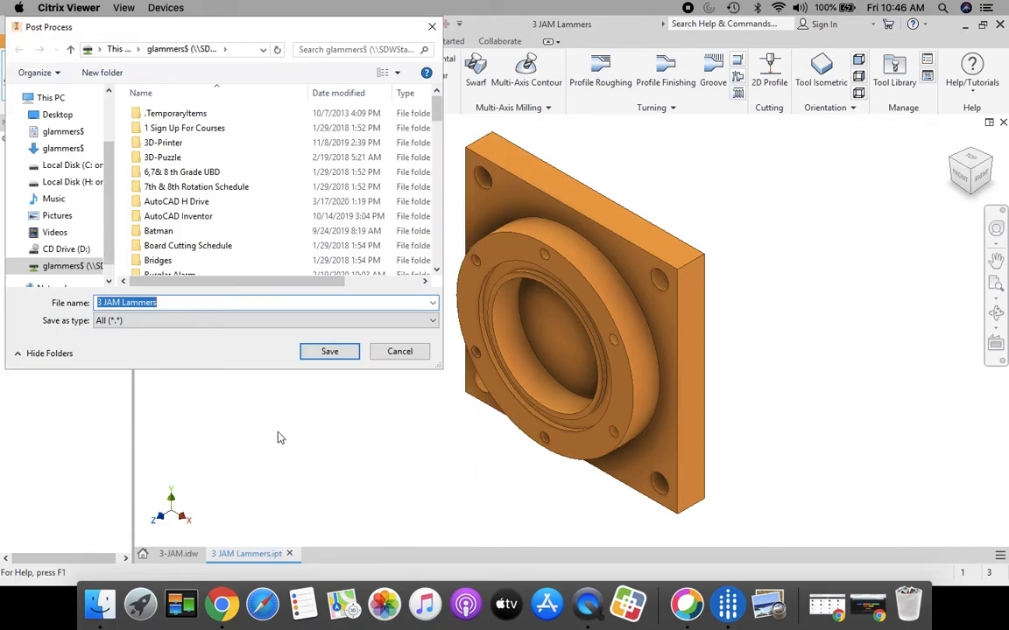
click(329, 351)
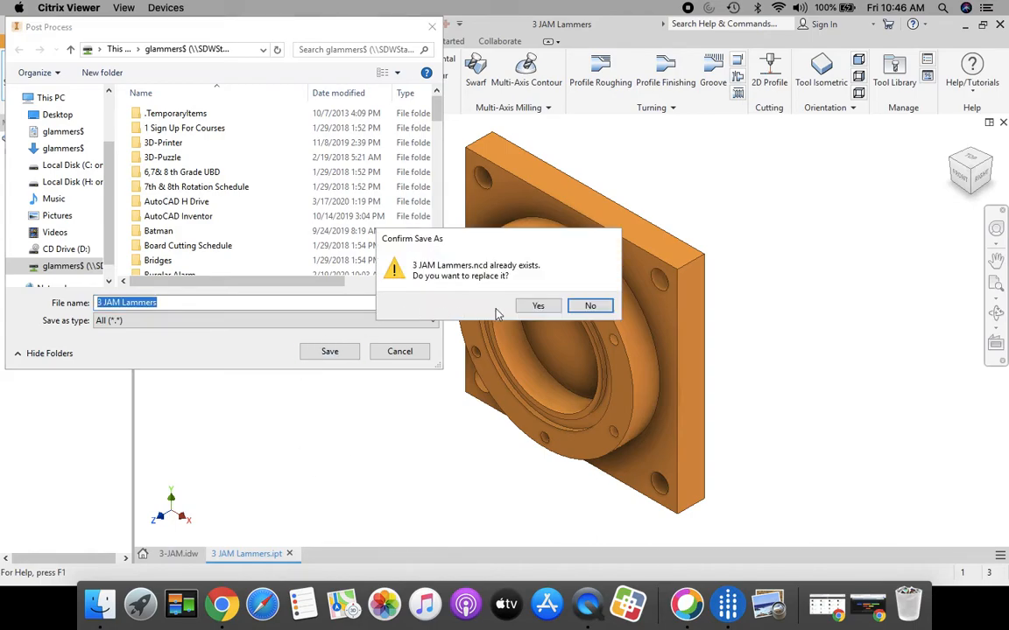
click(540, 306)
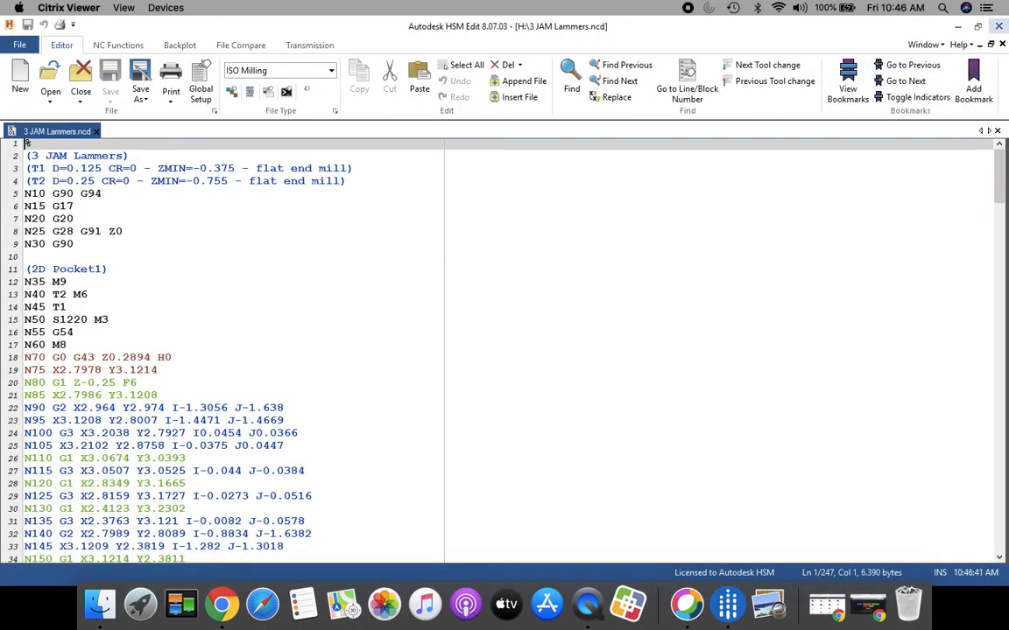
click(1000, 27)
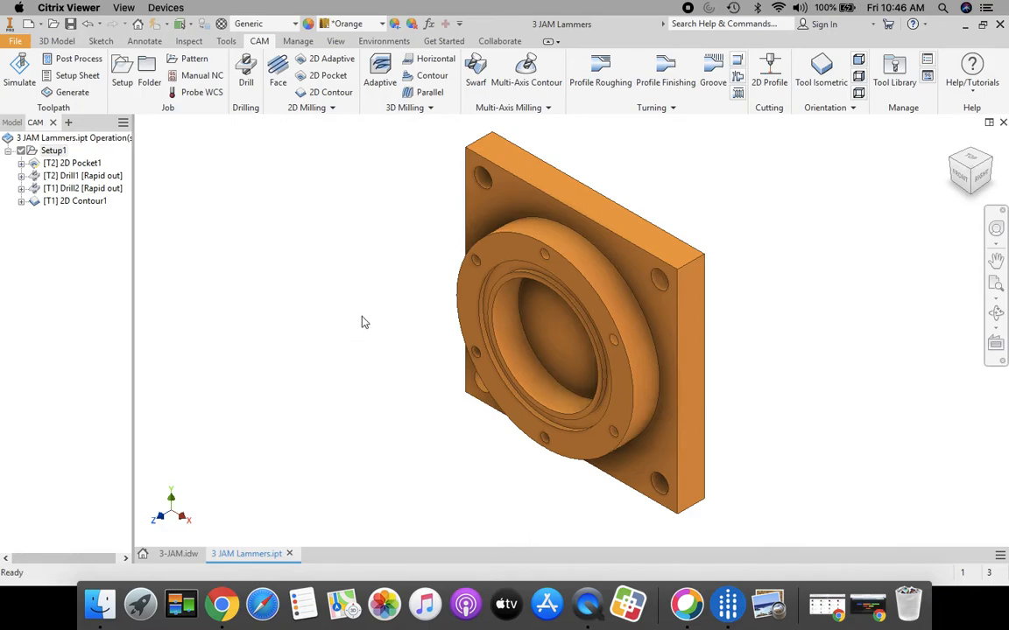
- Save the part with its CAM operations and switch to the 3-JAM.idw drawing
click(14, 42)
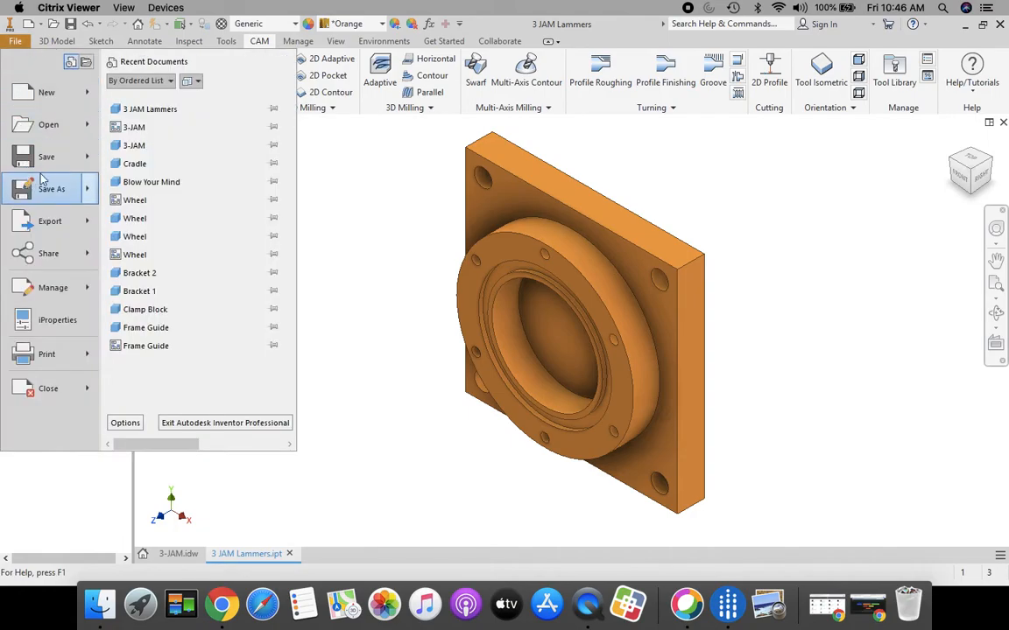
click(58, 160)
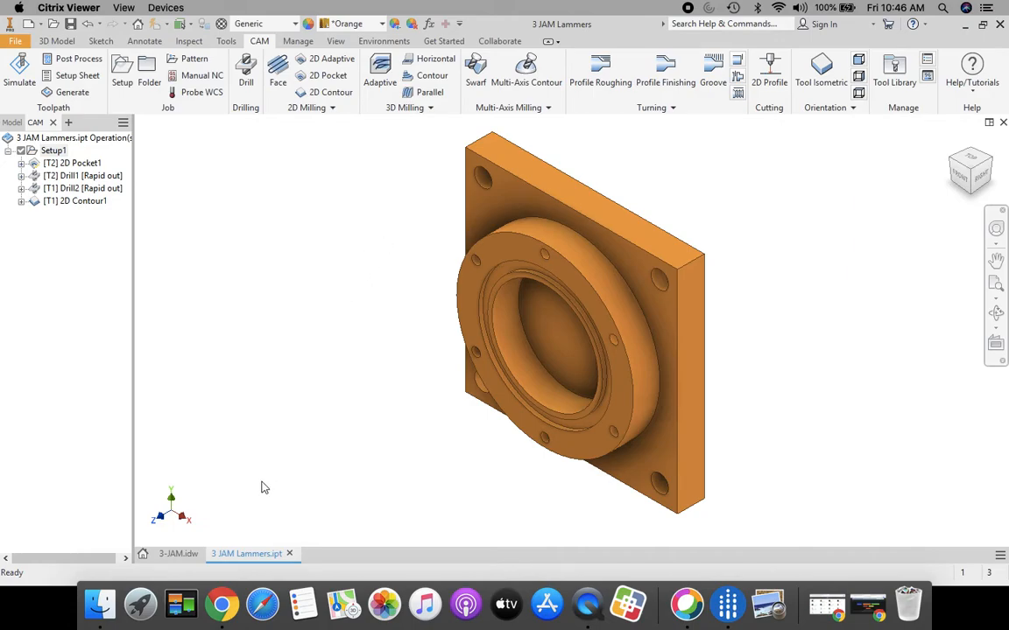
click(174, 554)
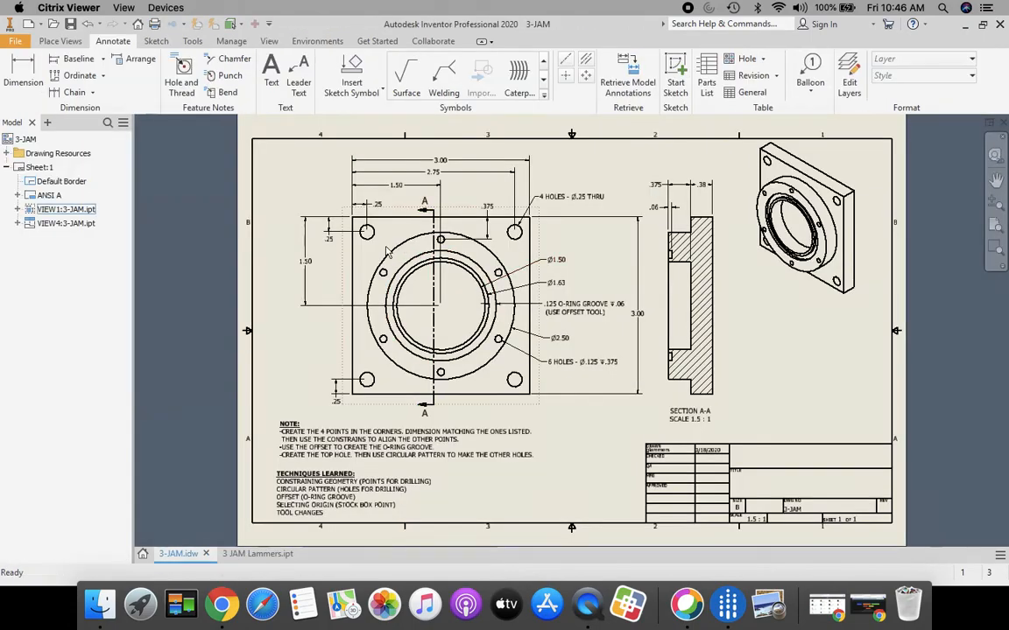